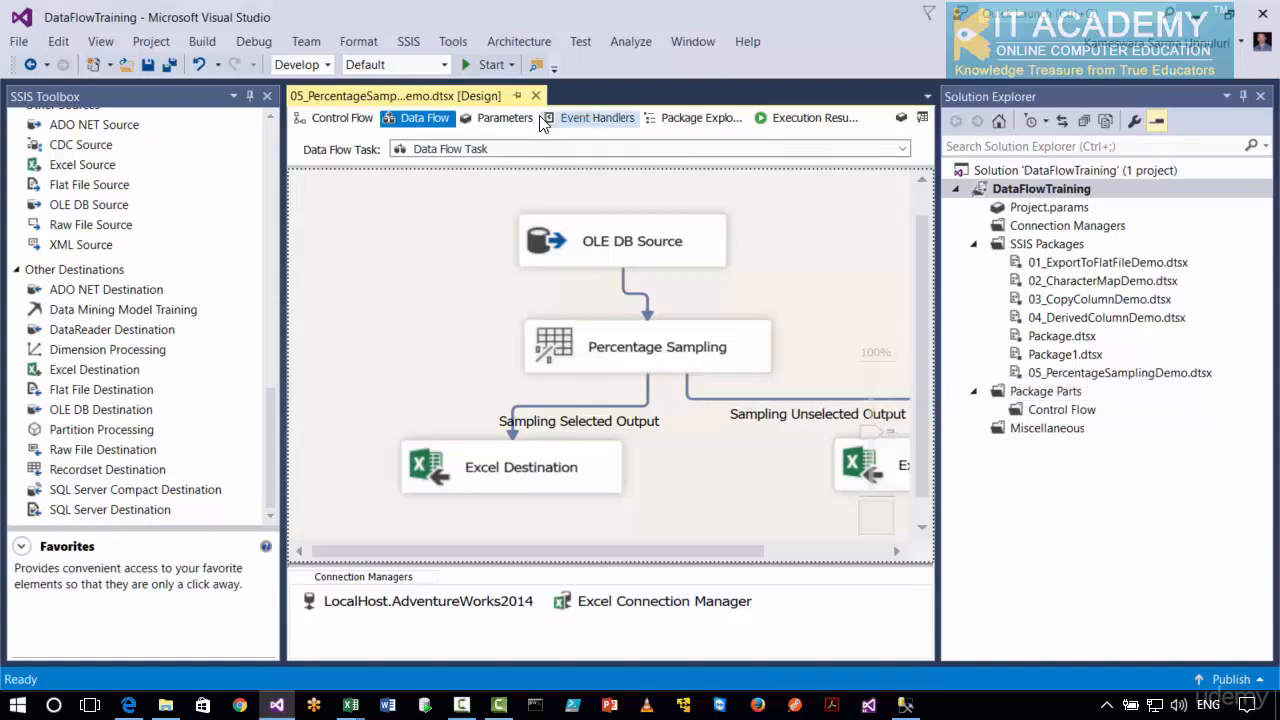
Step: Close the 05_PercentageSamplingDemo.dtsx package and add a new SSIS package to the DataFlowTraining project
{"action": "left_click", "coordinate": [536, 97]}
{"action": "right_click", "coordinate": [1023, 250]}
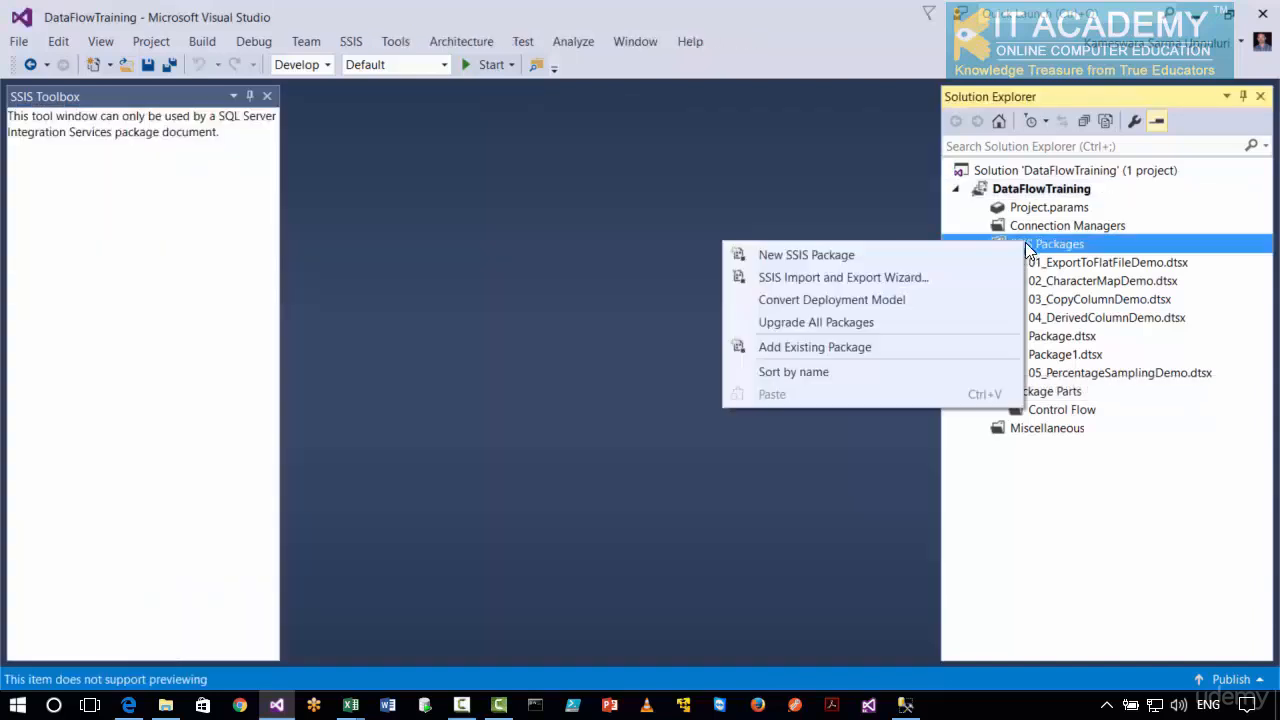
{"action": "left_click", "coordinate": [924, 256]}
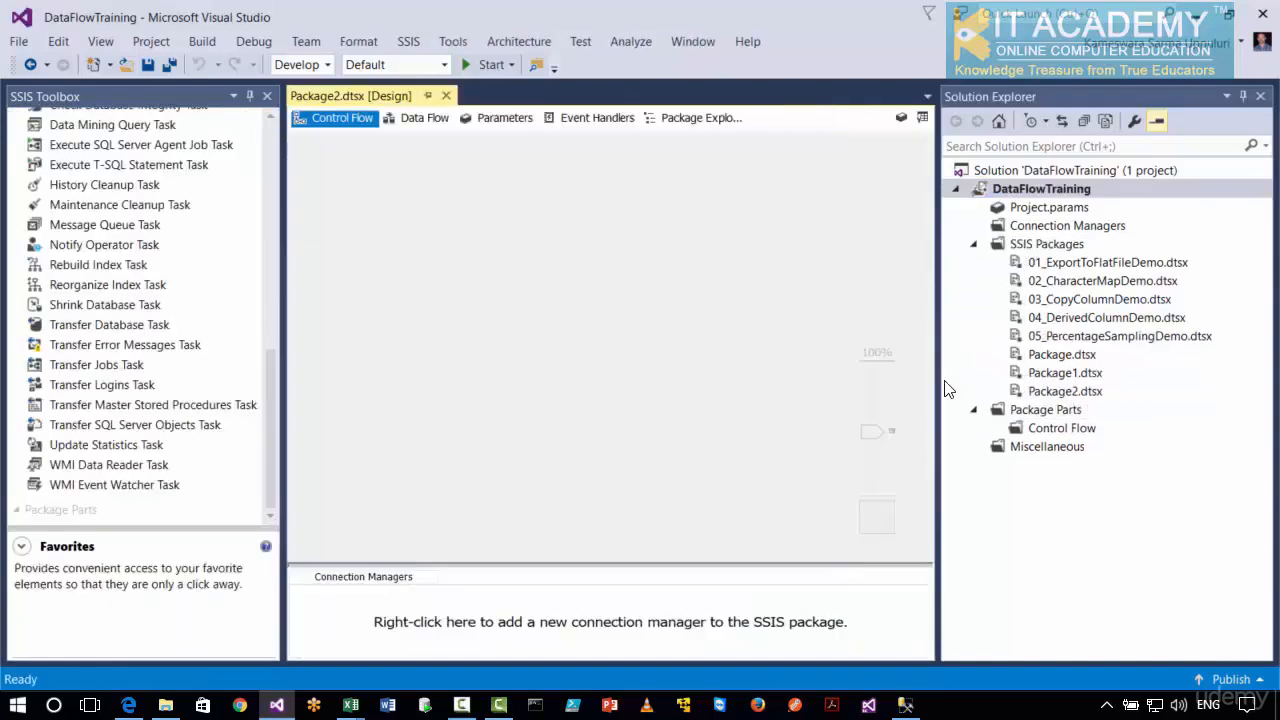
Step: Rename the new package Package2.dtsx as 06_RowSamplingDemo.dtsx
{"action": "right_click", "coordinate": [1050, 392]}
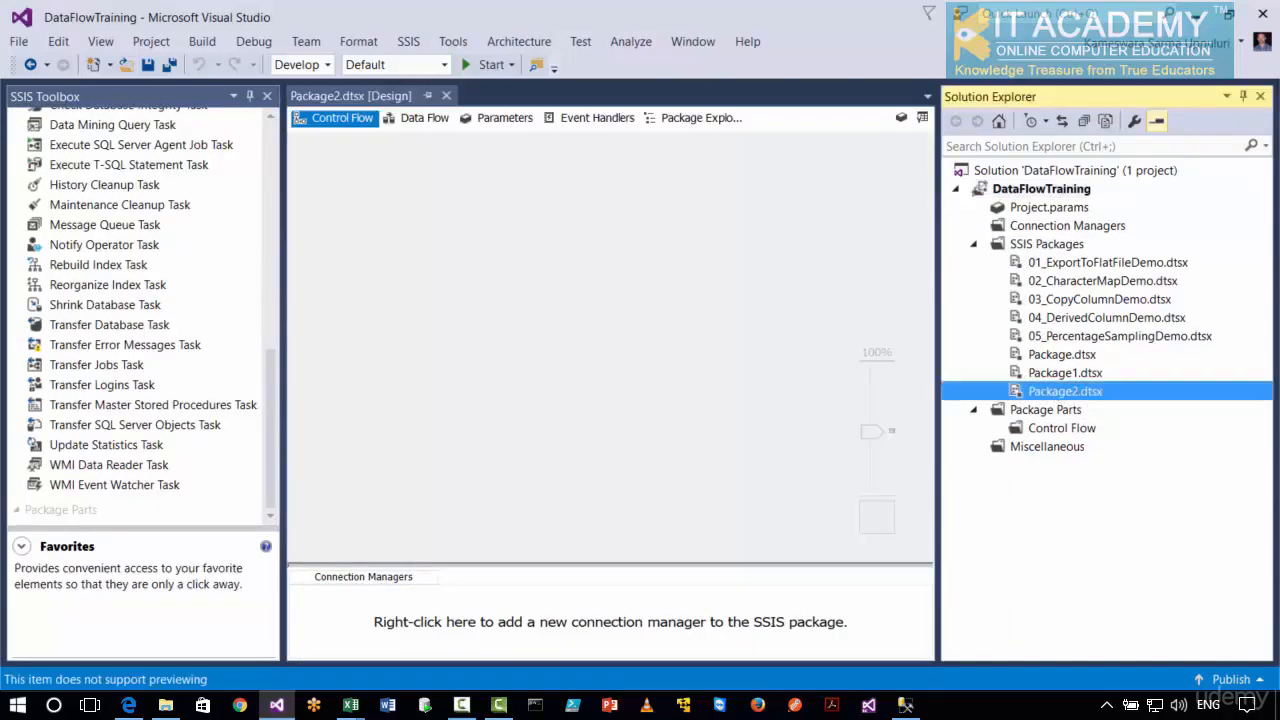
{"action": "left_click", "coordinate": [810, 347]}
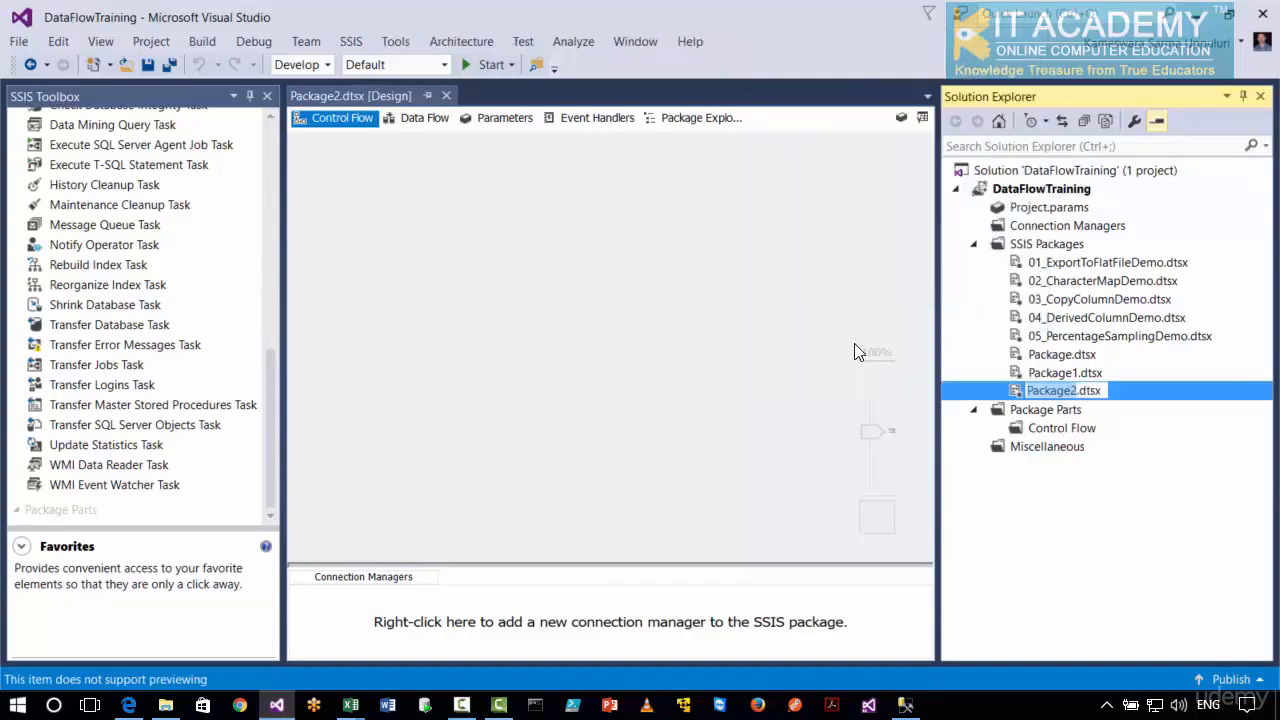
{"action": "type", "text": "06_"}
{"action": "type", "text": "RowSamplin"}
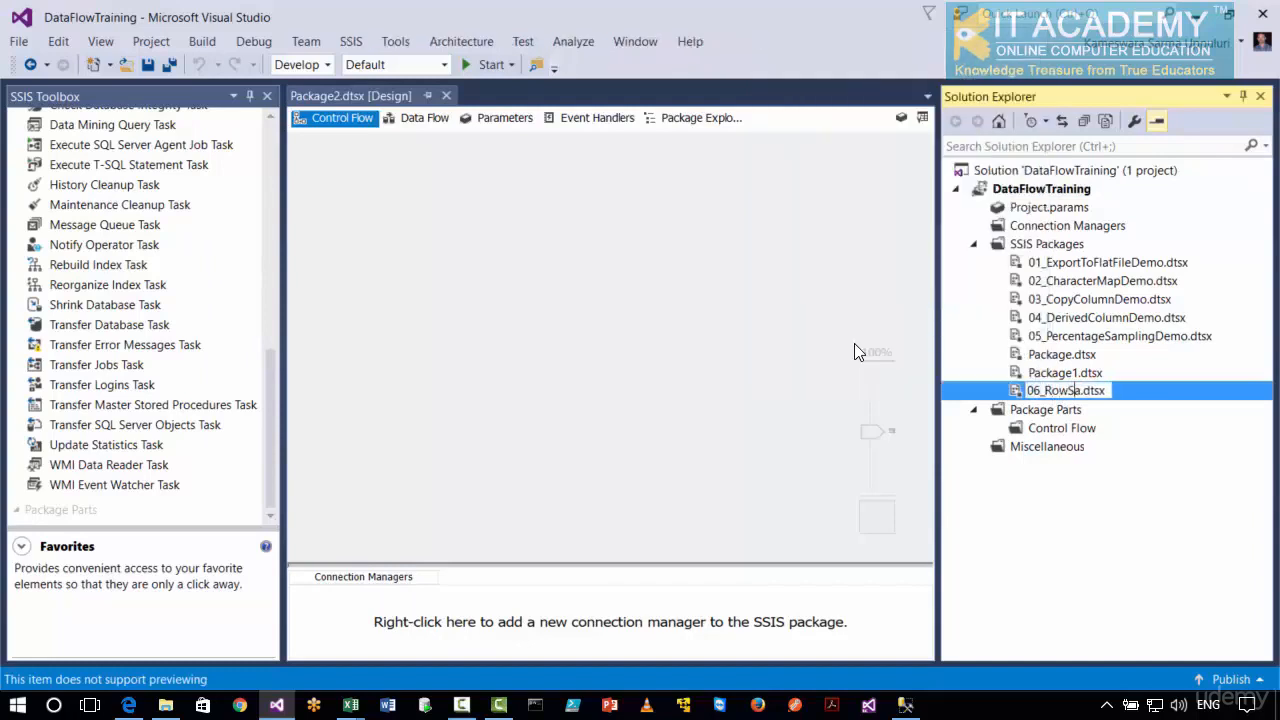
{"action": "type", "text": "gDemo"}
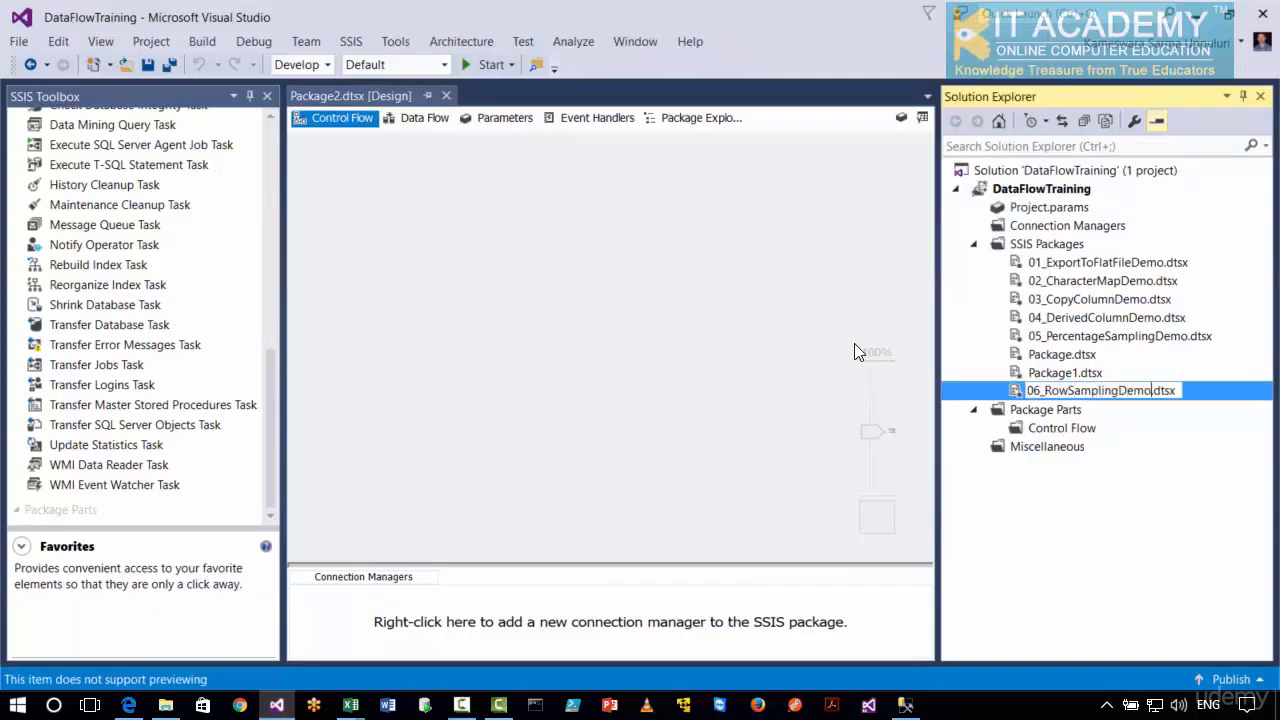
{"action": "key", "text": "Return"}
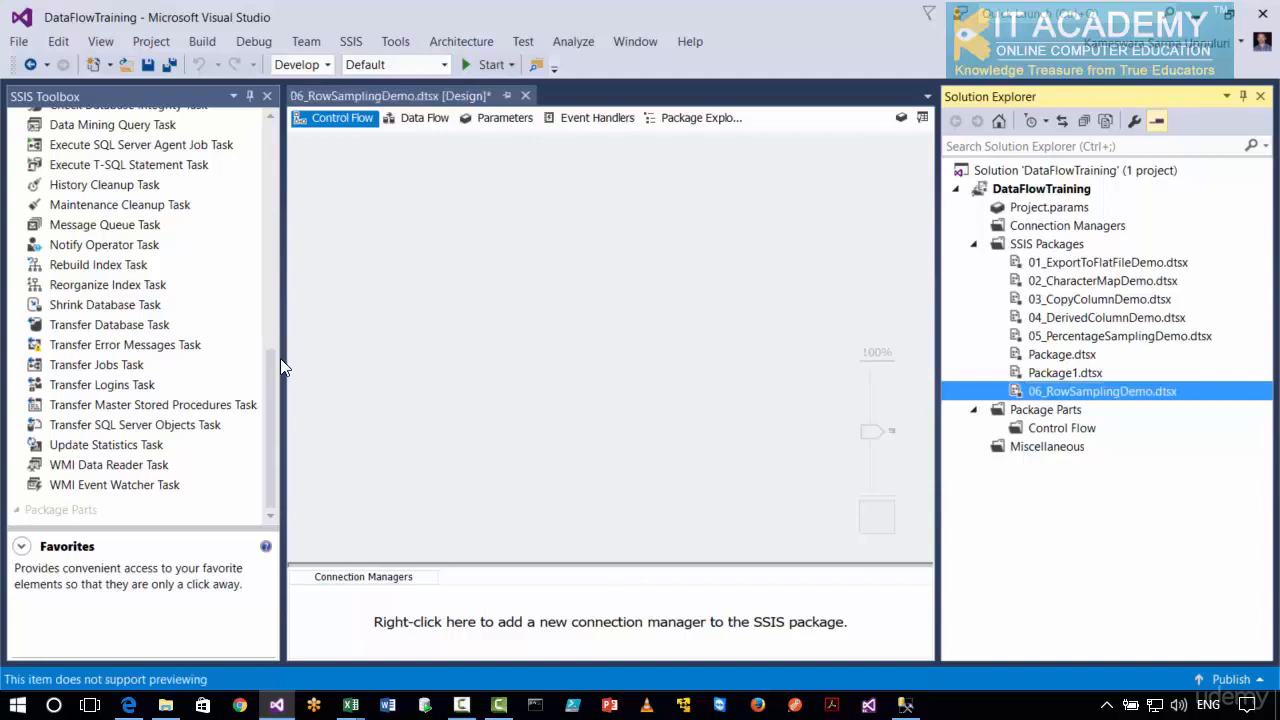
Step: Add a Data Flow Task to the package's control flow and open it for editing
{"action": "left_click_drag", "start_coordinate": [272, 362], "coordinate": [275, 130]}
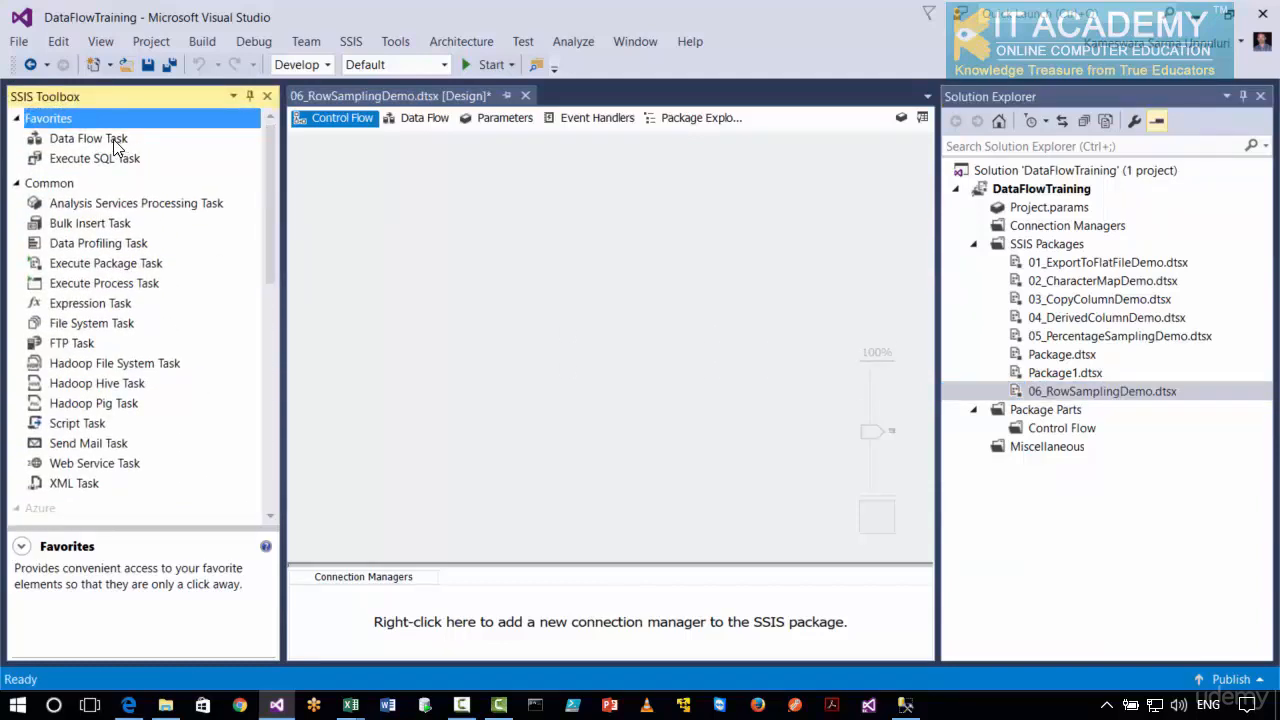
{"action": "left_click_drag", "start_coordinate": [115, 138], "coordinate": [548, 297]}
{"action": "double_click", "coordinate": [548, 297]}
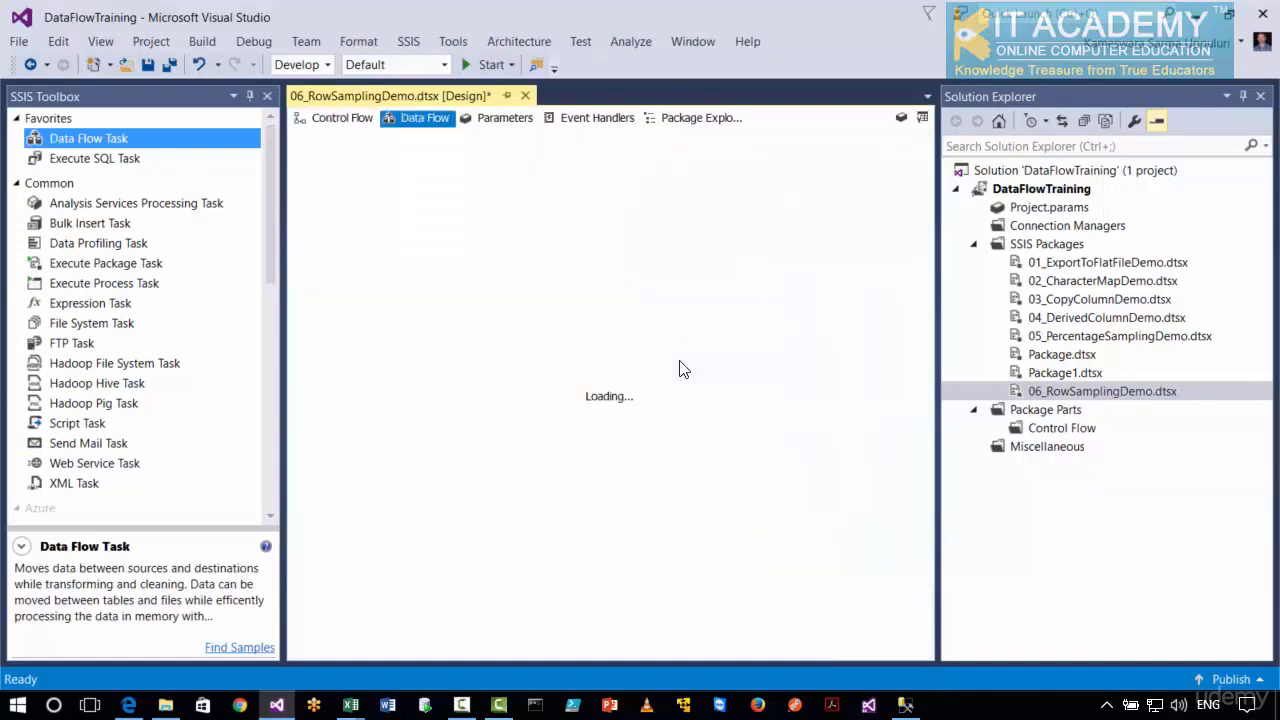
Step: Place an OLE DB Source in the data flow and a Flat File Destination below it
{"action": "left_click_drag", "start_coordinate": [269, 217], "coordinate": [271, 445]}
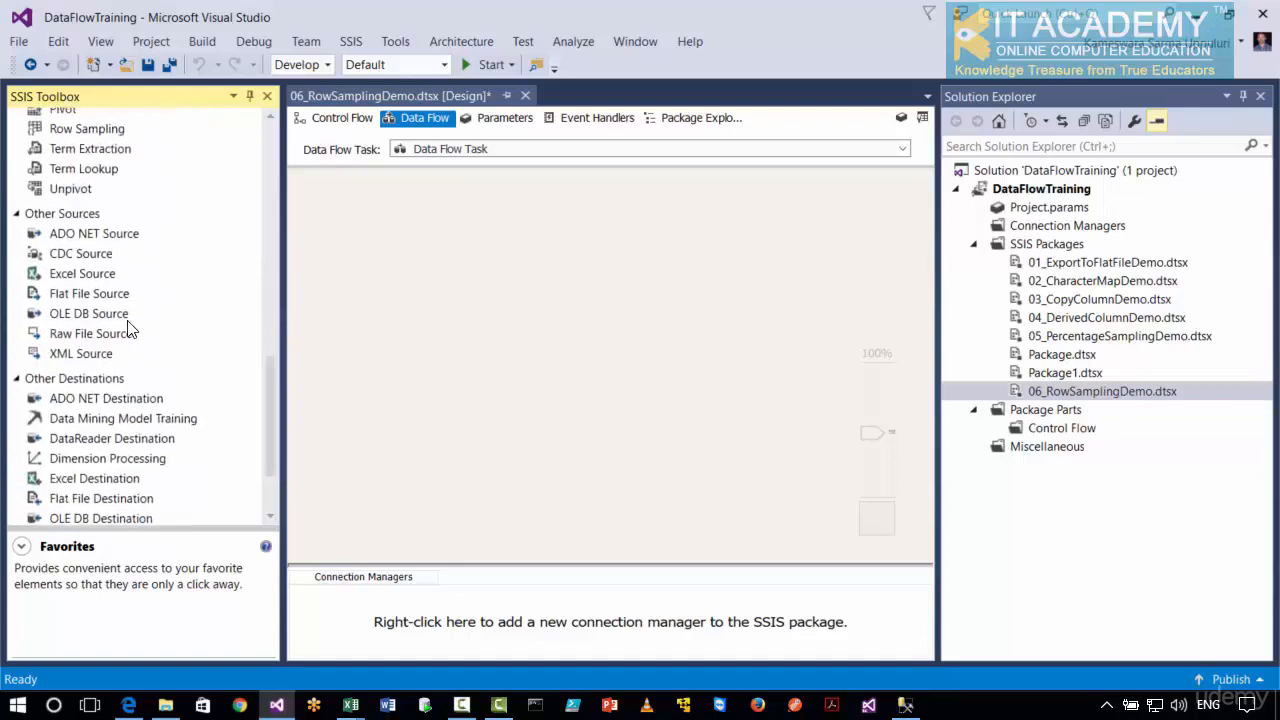
{"action": "left_click_drag", "start_coordinate": [127, 315], "coordinate": [510, 262]}
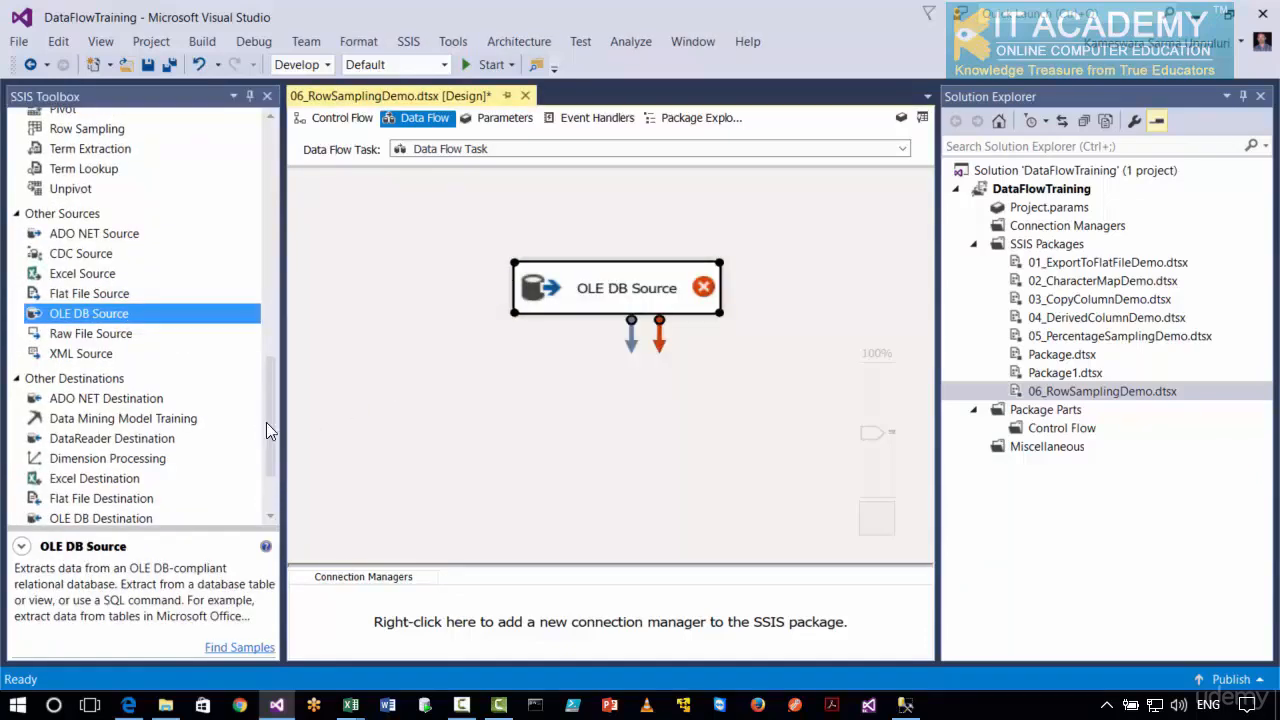
{"action": "left_click_drag", "start_coordinate": [269, 430], "coordinate": [269, 461]}
{"action": "left_click_drag", "start_coordinate": [120, 390], "coordinate": [506, 436]}
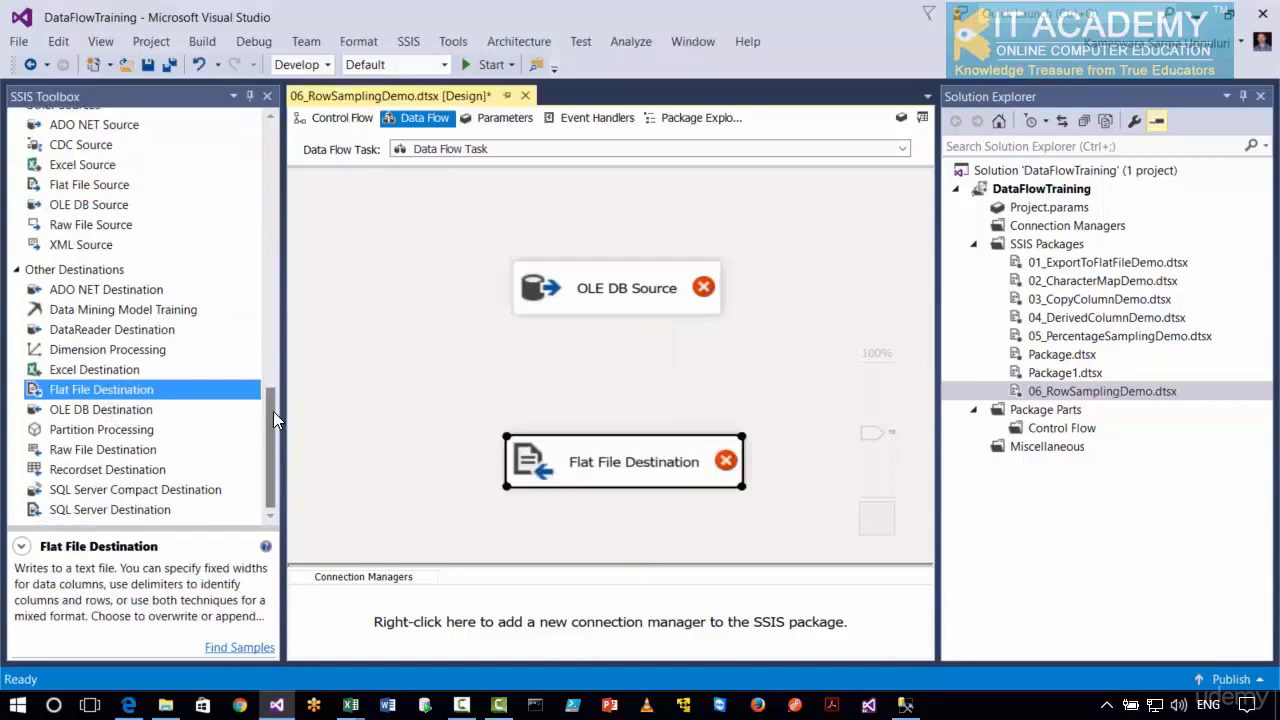
Step: Add a Row Sampling transformation between the OLE DB Source and the Flat File Destination
{"action": "left_click_drag", "start_coordinate": [274, 412], "coordinate": [275, 287]}
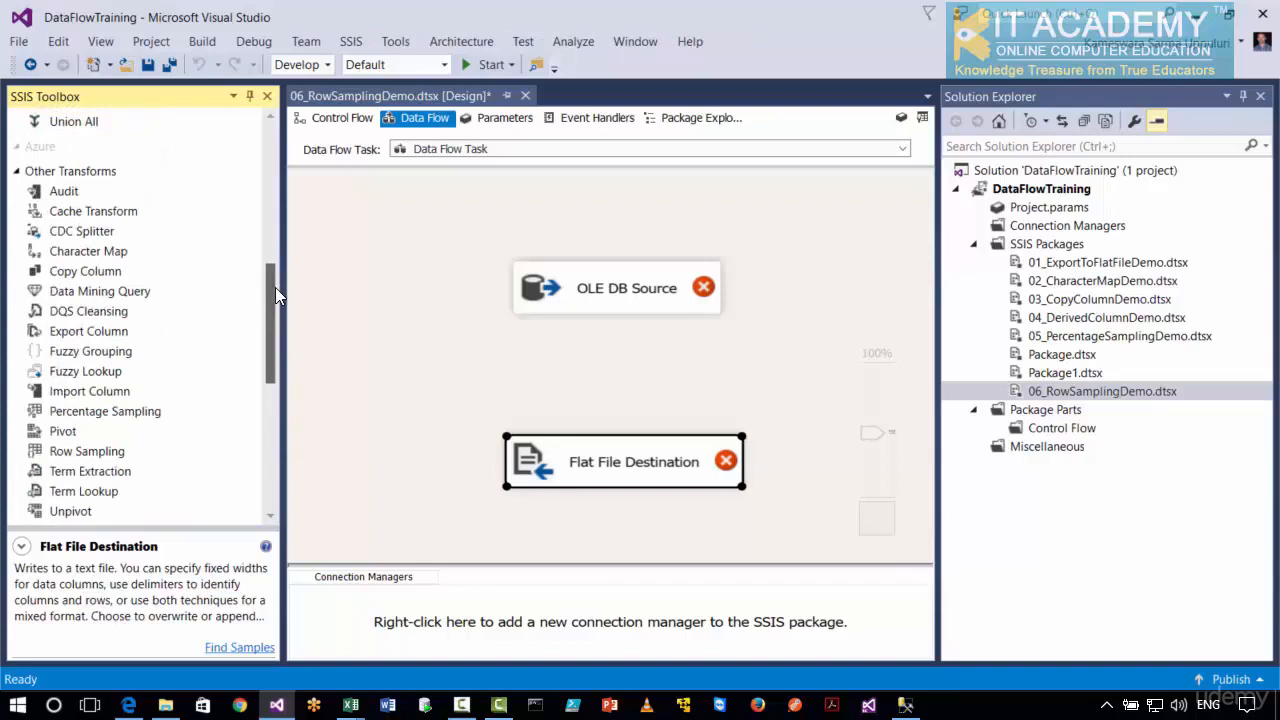
{"action": "left_click_drag", "start_coordinate": [105, 457], "coordinate": [592, 380]}
{"action": "left_click", "coordinate": [735, 404]}
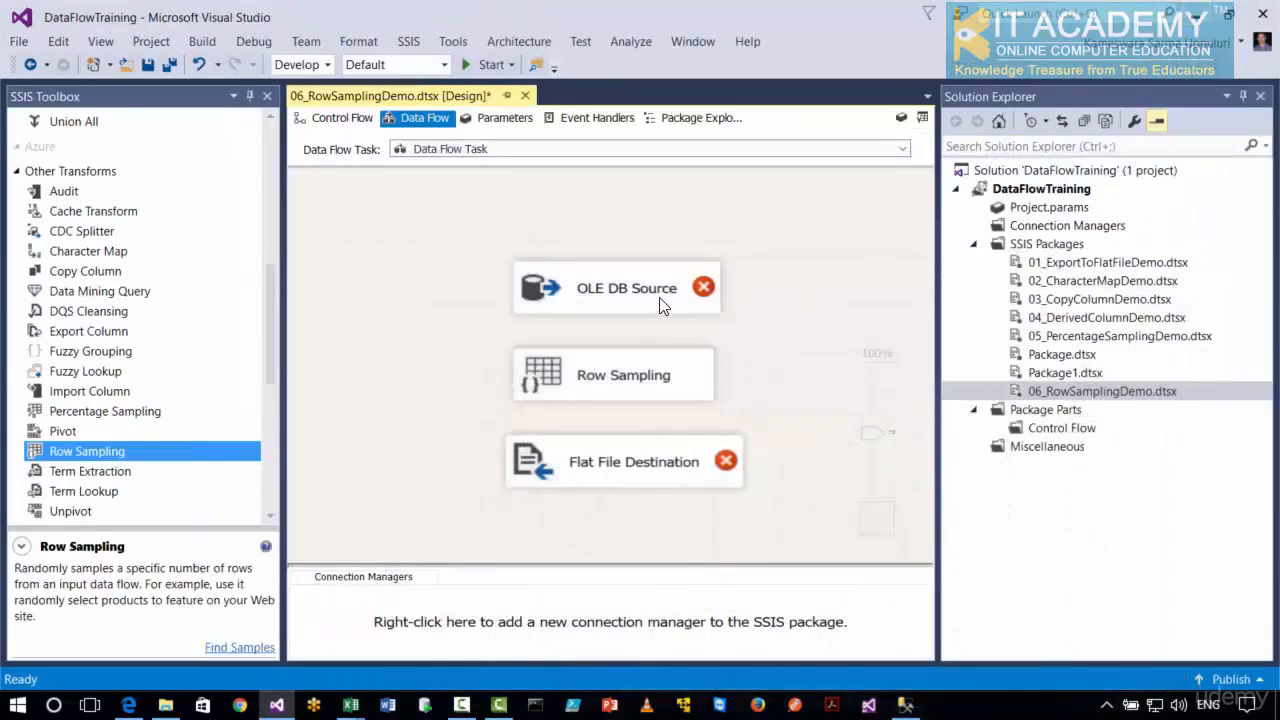
Step: Set the OLE DB Source to read the [Person].[Person] table through the LocalHost.AdventureWorks2014 connection
{"action": "double_click", "coordinate": [660, 305]}
{"action": "left_click", "coordinate": [945, 240]}
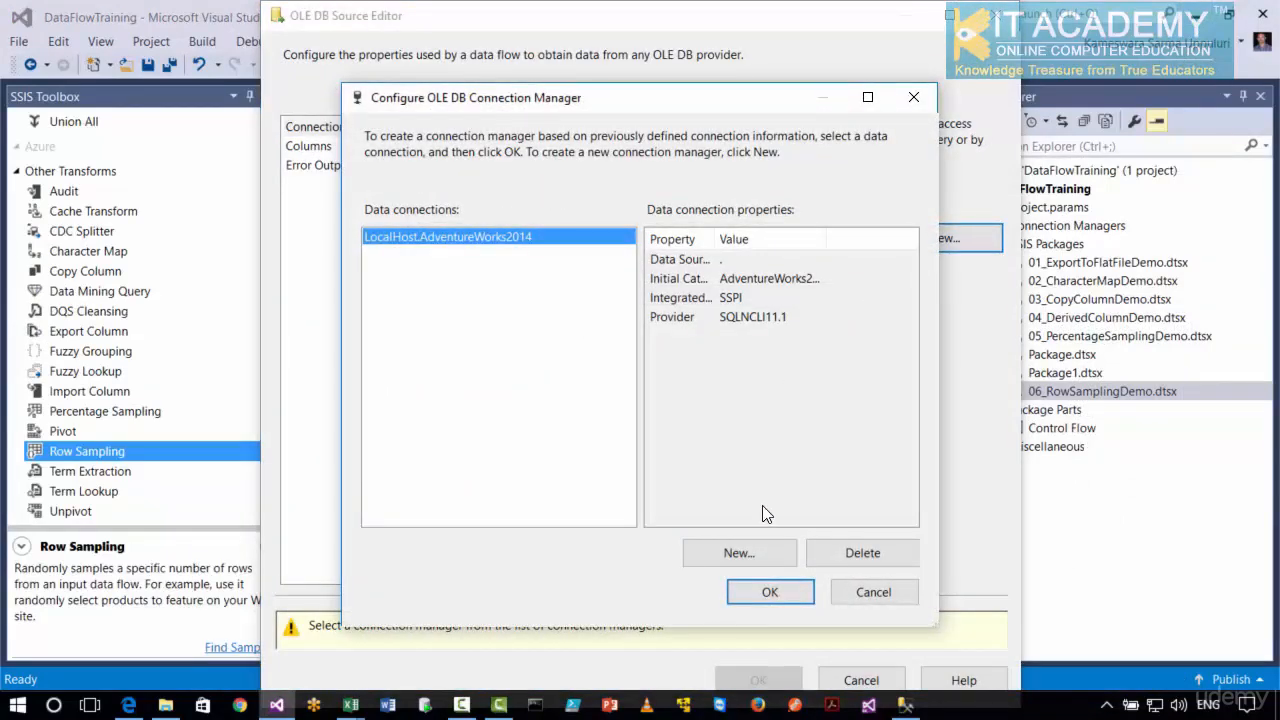
{"action": "left_click", "coordinate": [800, 592]}
{"action": "left_click", "coordinate": [866, 355]}
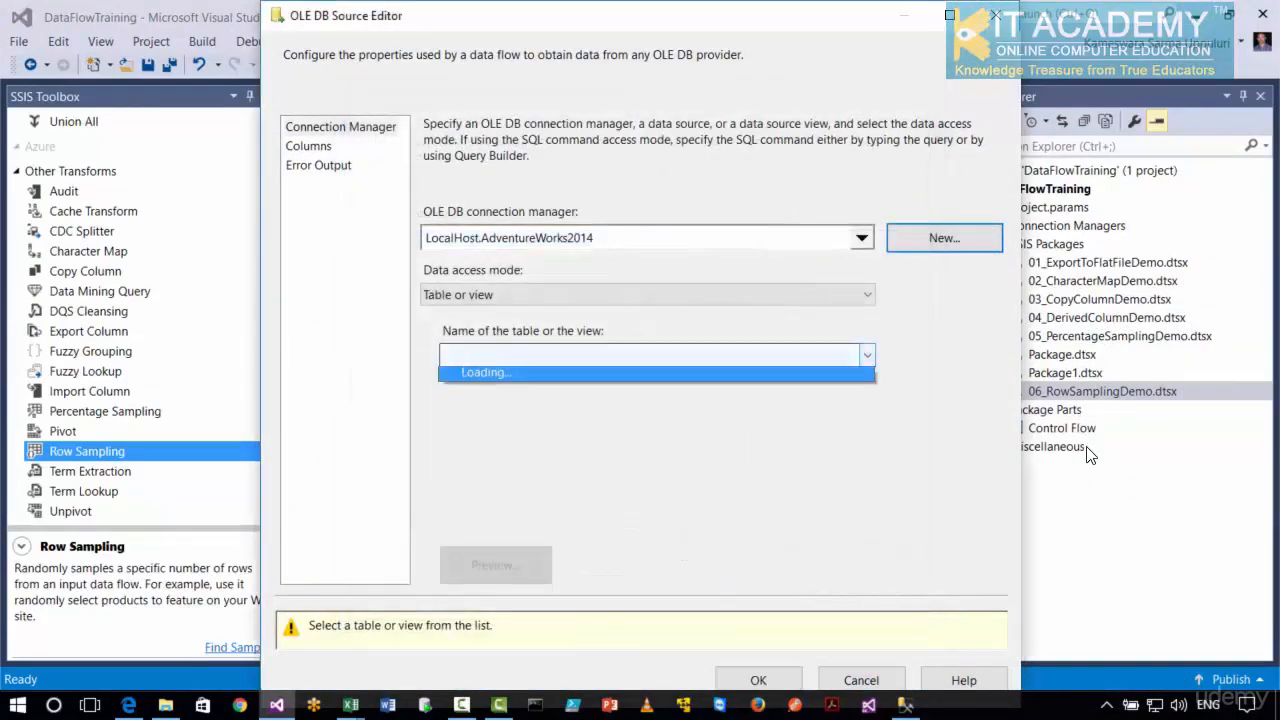
{"action": "scroll", "coordinate": [560, 575], "scroll_direction": "down", "scroll_amount": 2}
{"action": "left_click", "coordinate": [530, 662]}
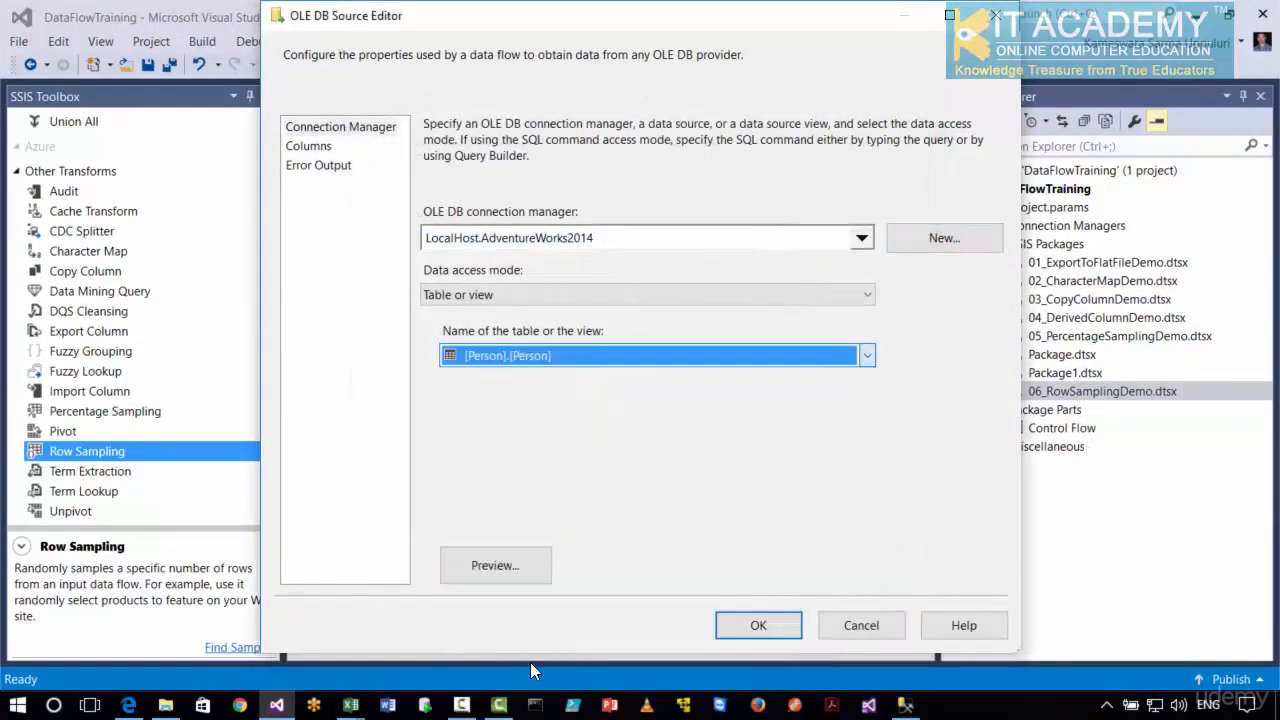
Step: Limit the OLE DB Source's columns to Title, FirstName, MiddleName and LastName, and apply the source settings
{"action": "left_click", "coordinate": [320, 150]}
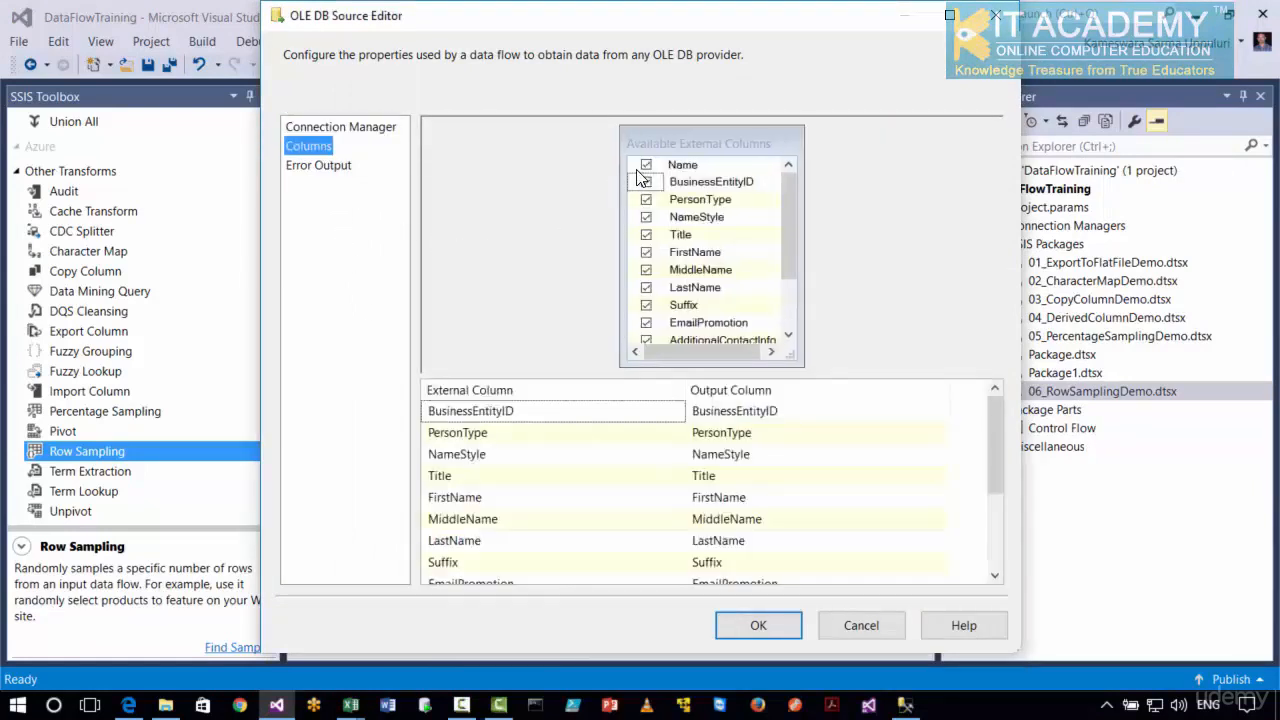
{"action": "left_click", "coordinate": [646, 164]}
{"action": "left_click", "coordinate": [646, 234]}
{"action": "left_click", "coordinate": [646, 252]}
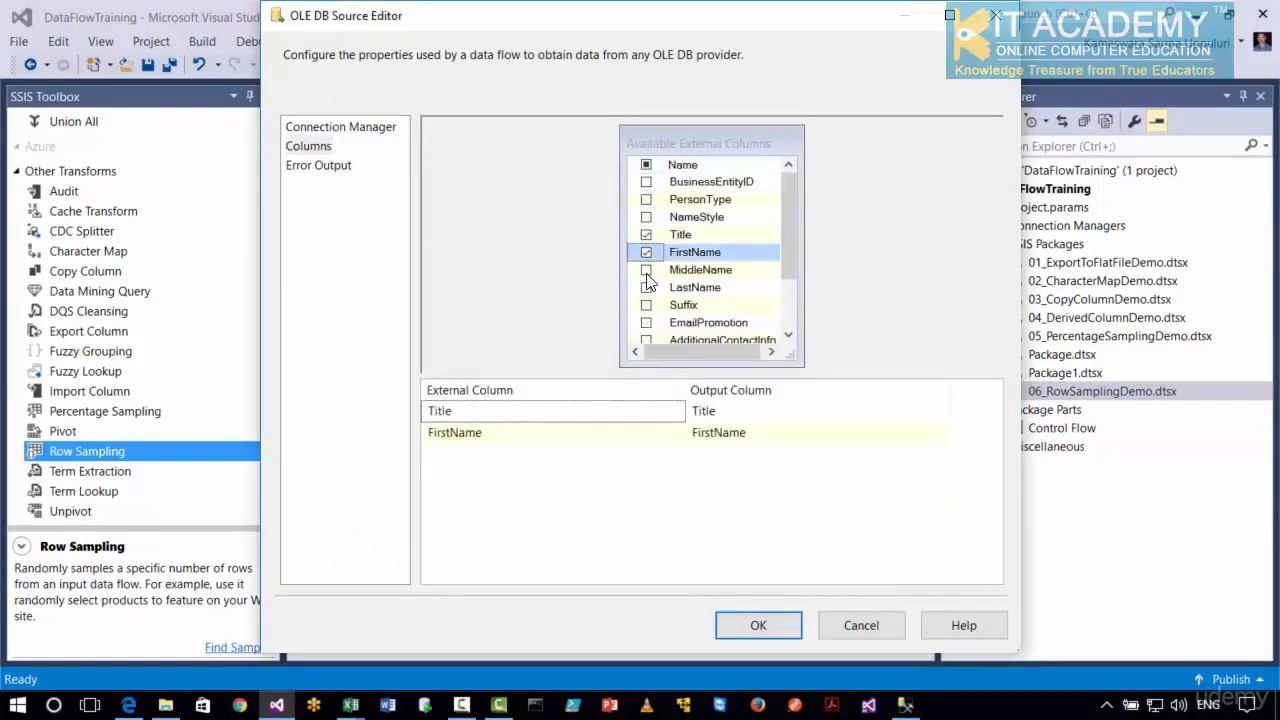
{"action": "left_click", "coordinate": [646, 270]}
{"action": "left_click", "coordinate": [646, 287]}
{"action": "left_click", "coordinate": [759, 625]}
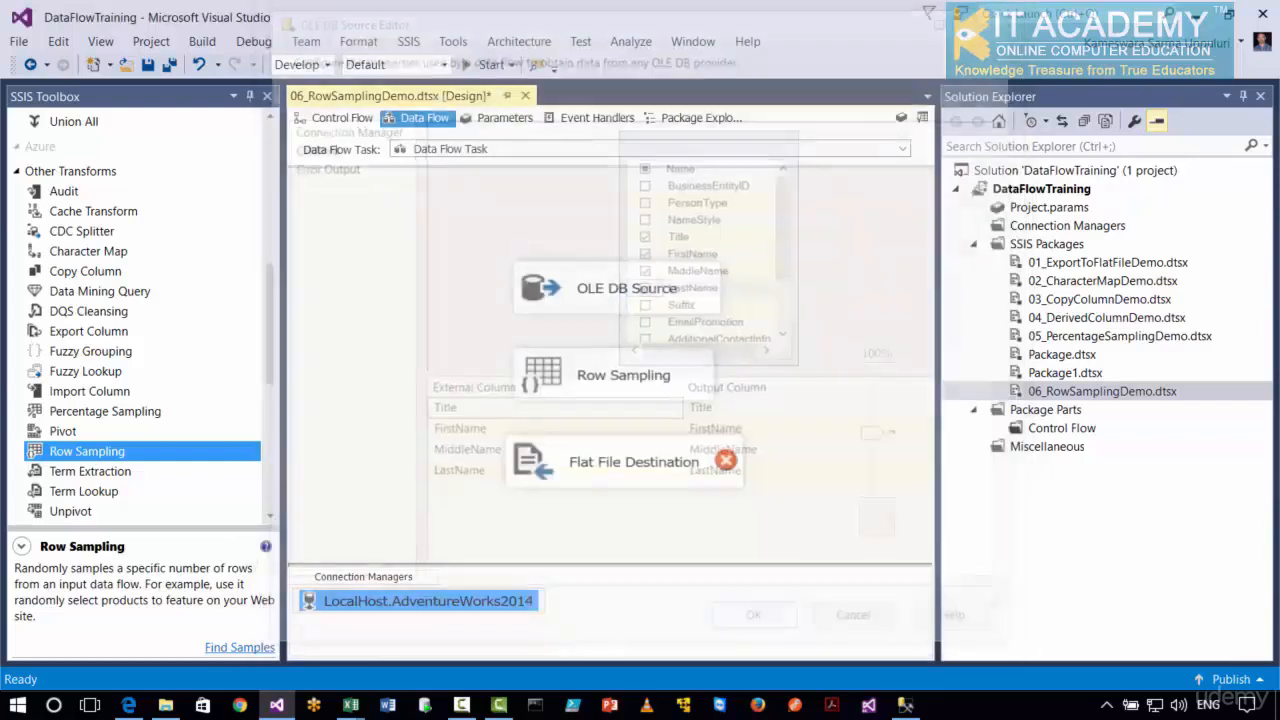
Step: Connect the OLE DB Source to Row Sampling and set the transformation to sample 20 rows, keeping its default output names and all columns
{"action": "left_click", "coordinate": [618, 290]}
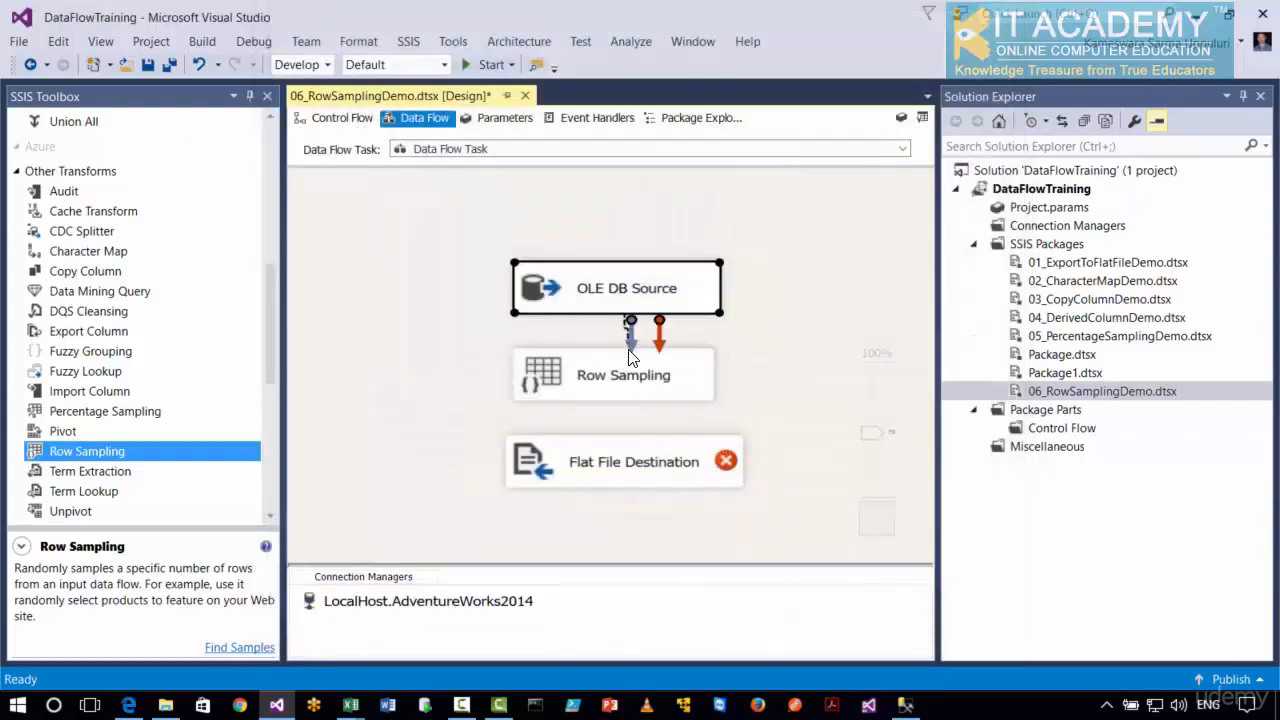
{"action": "left_click_drag", "start_coordinate": [630, 355], "coordinate": [632, 396]}
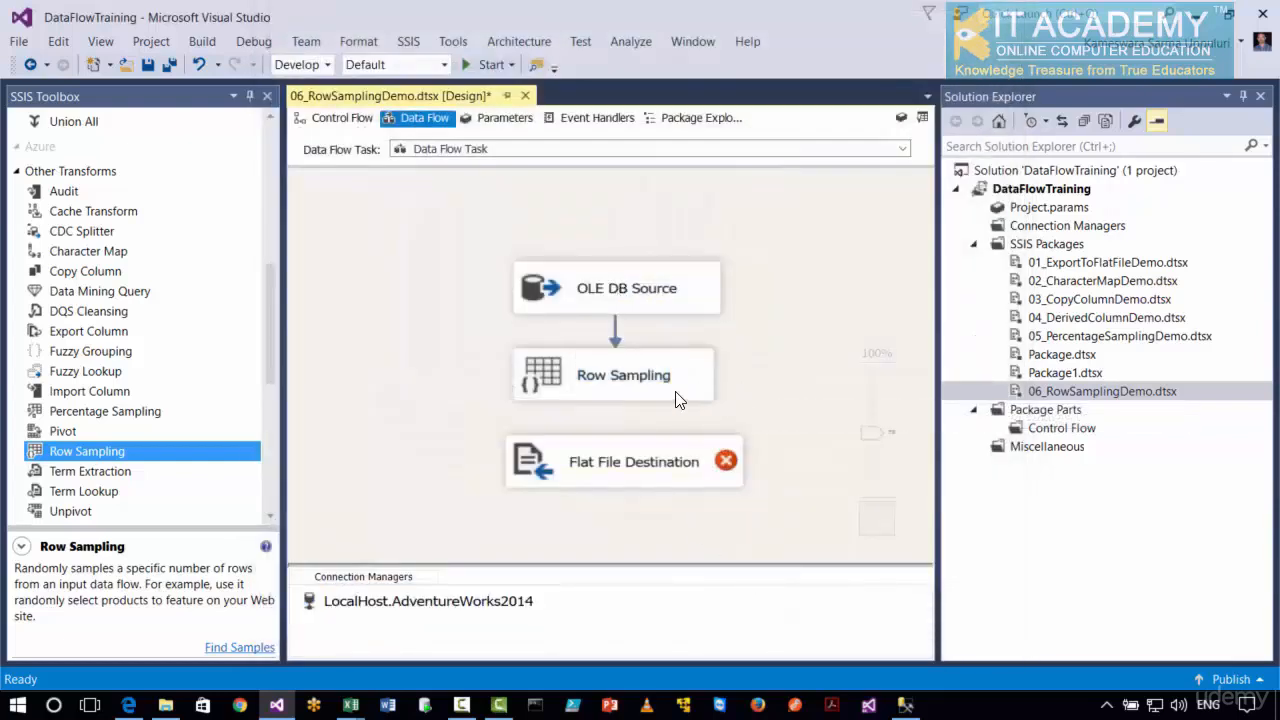
{"action": "double_click", "coordinate": [676, 395]}
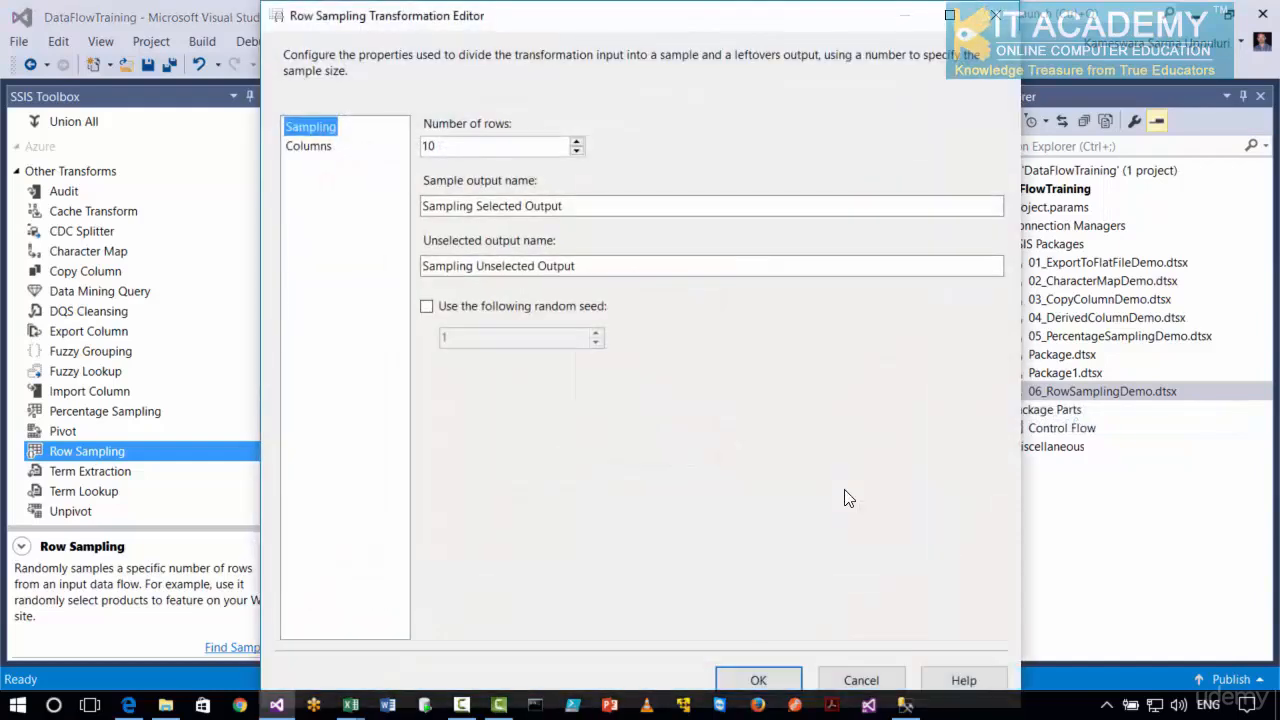
{"action": "left_click", "coordinate": [576, 141]}
{"action": "key", "text": "Up"}
{"action": "key", "text": "Up"}
{"action": "key", "text": "Up"}
{"action": "key", "text": "Up"}
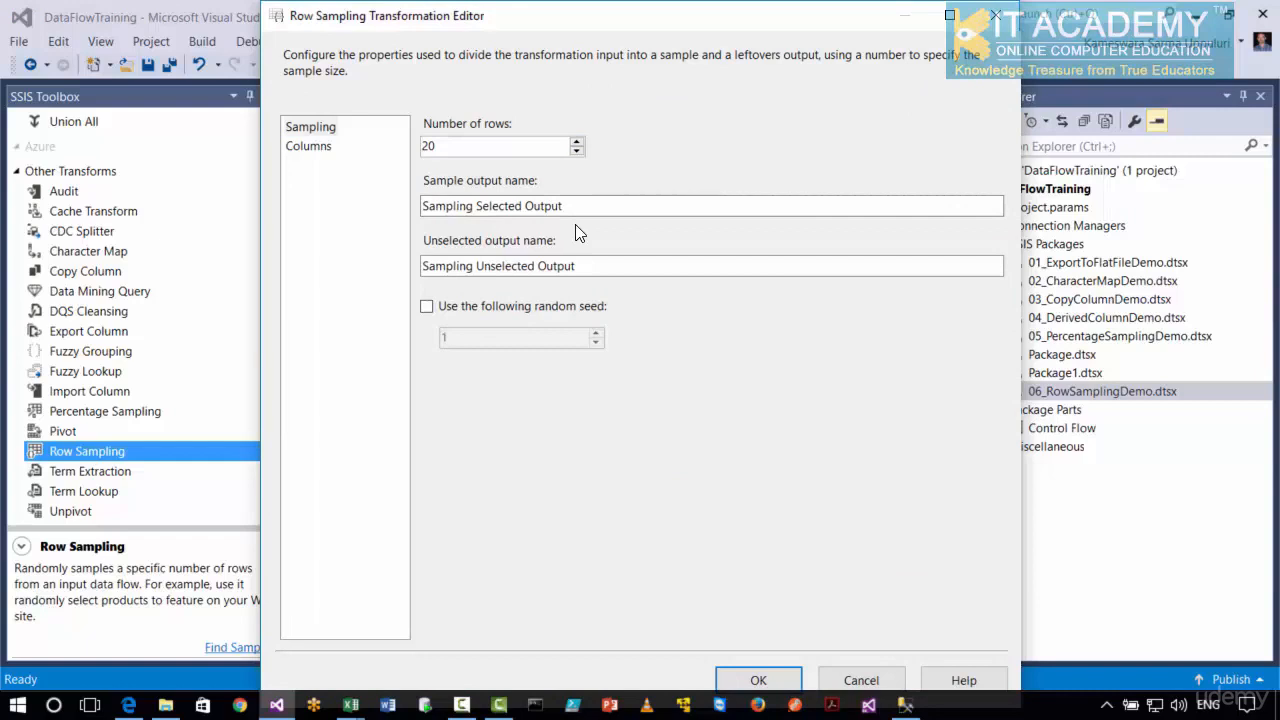
{"action": "left_click_drag", "start_coordinate": [640, 206], "coordinate": [389, 223]}
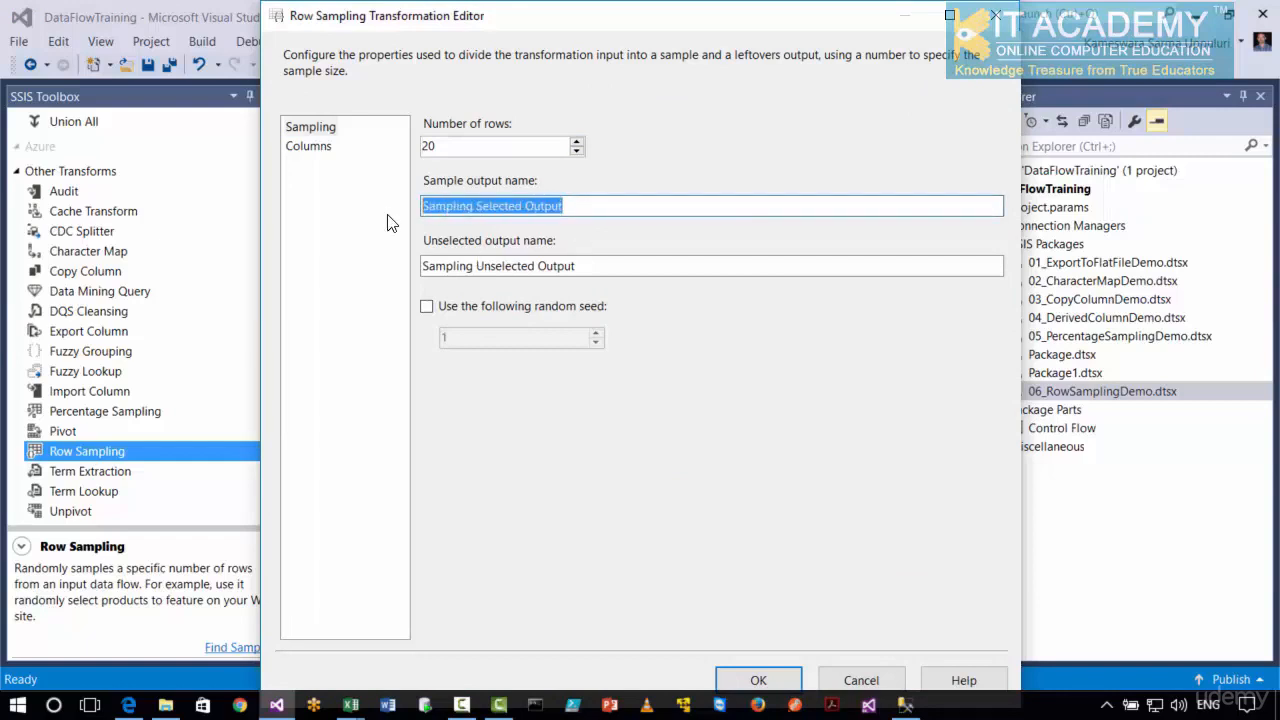
{"action": "left_click_drag", "start_coordinate": [615, 268], "coordinate": [423, 331]}
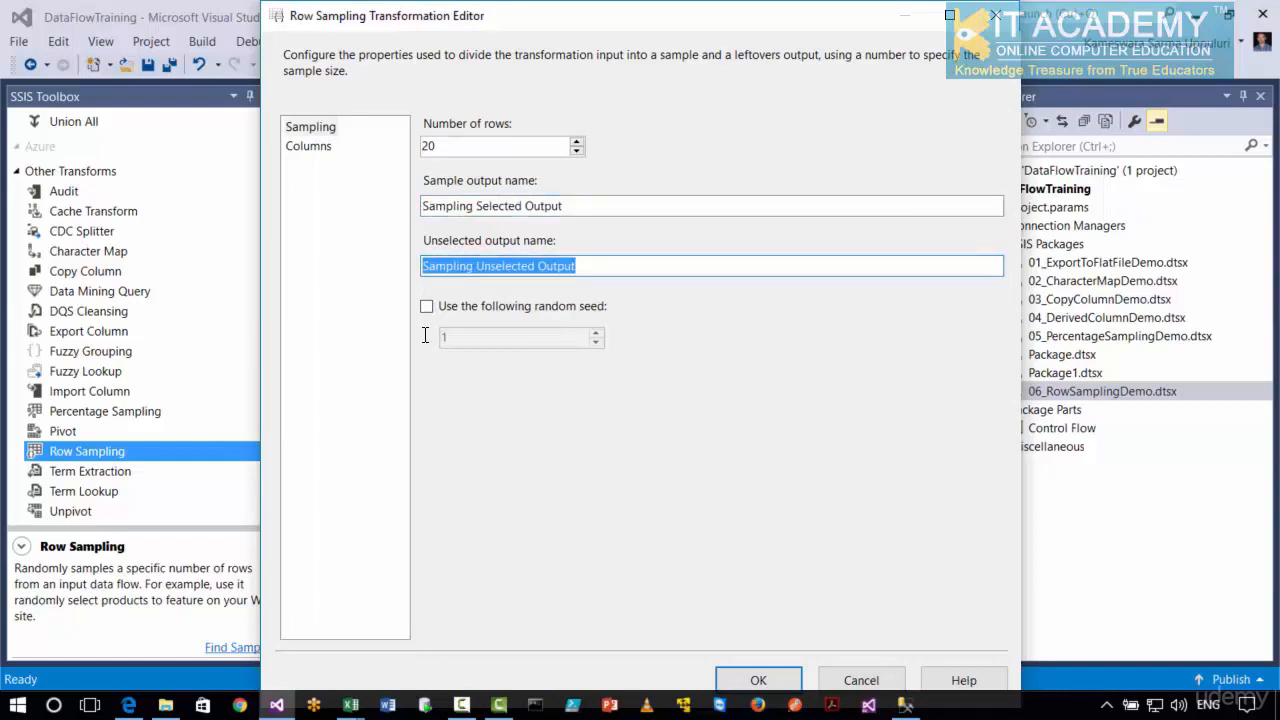
{"action": "left_click", "coordinate": [319, 152]}
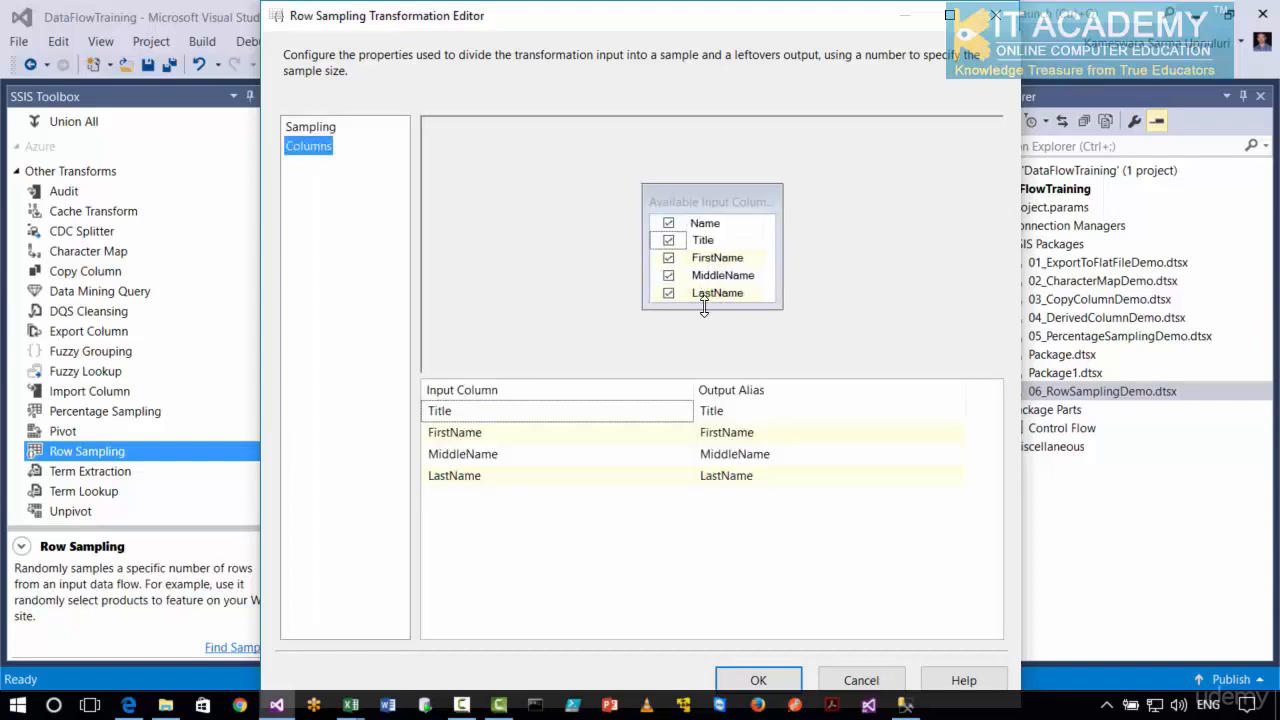
{"action": "left_click", "coordinate": [758, 680]}
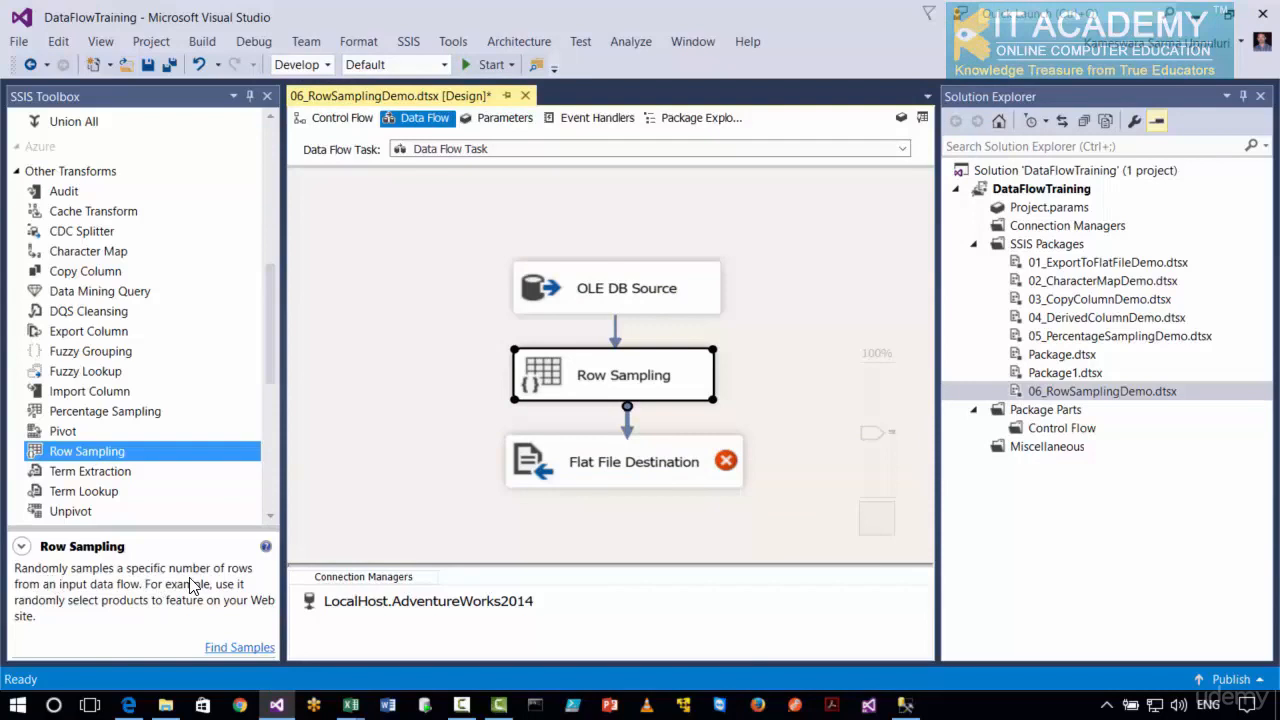
Step: Connect Row Sampling's Sampling Selected Output to the Flat File Destination Input
{"action": "left_click_drag", "start_coordinate": [627, 430], "coordinate": [625, 458]}
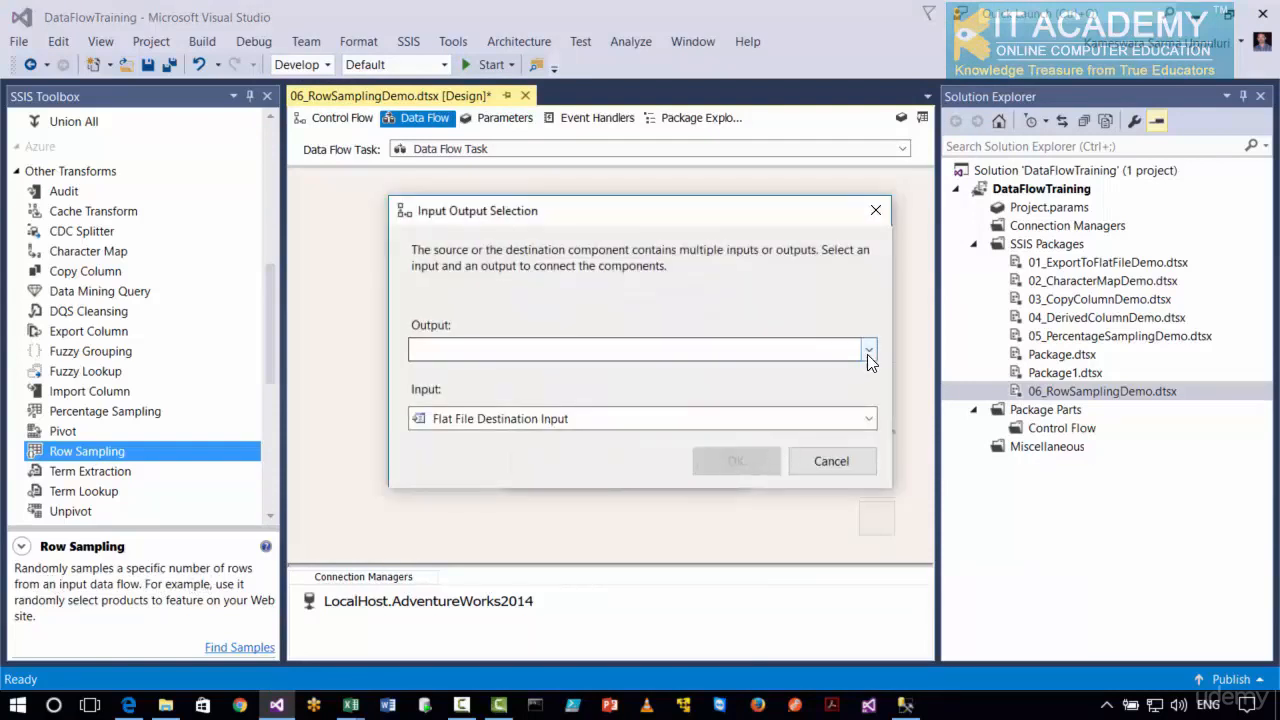
{"action": "left_click", "coordinate": [868, 352]}
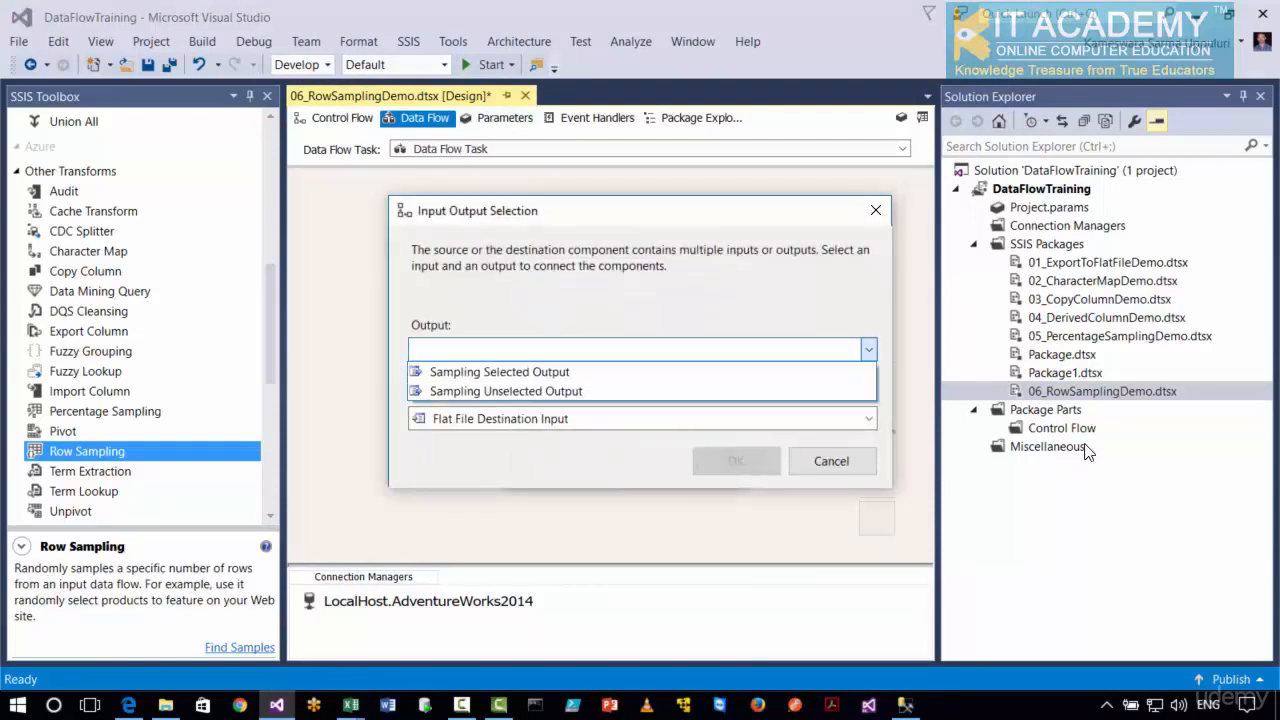
{"action": "left_click", "coordinate": [521, 377]}
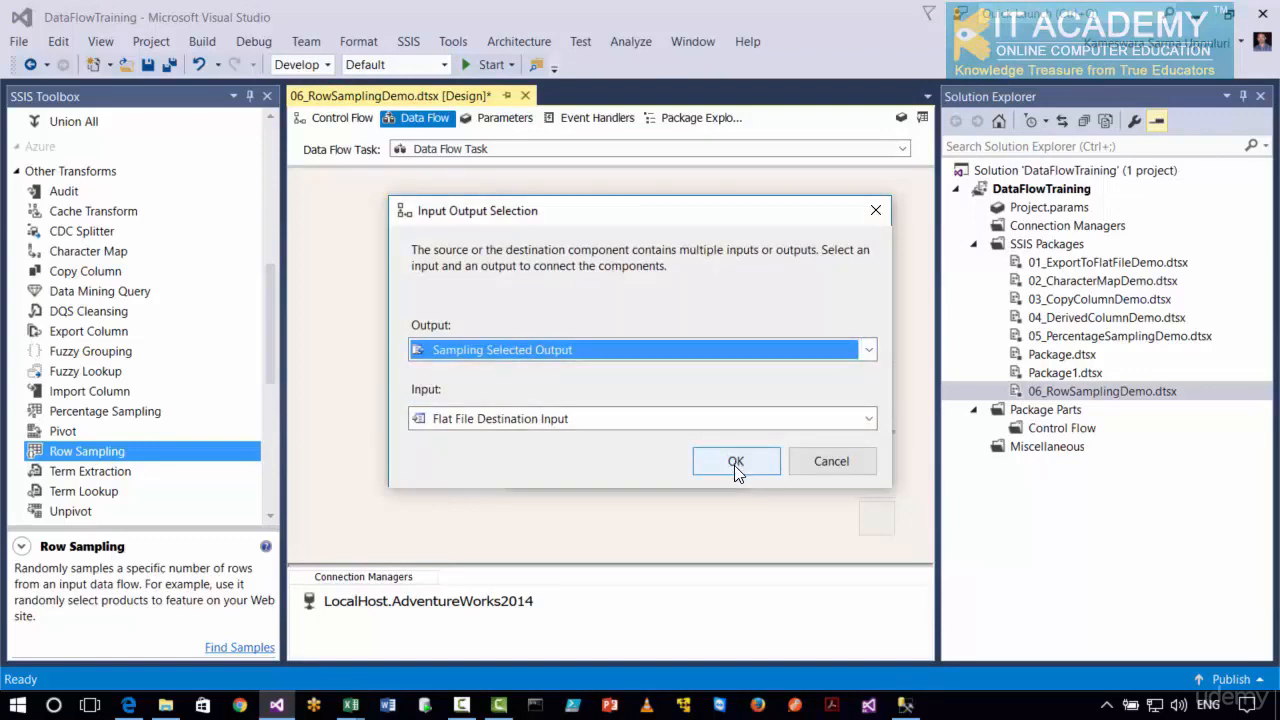
{"action": "left_click", "coordinate": [734, 465]}
{"action": "left_click", "coordinate": [651, 477]}
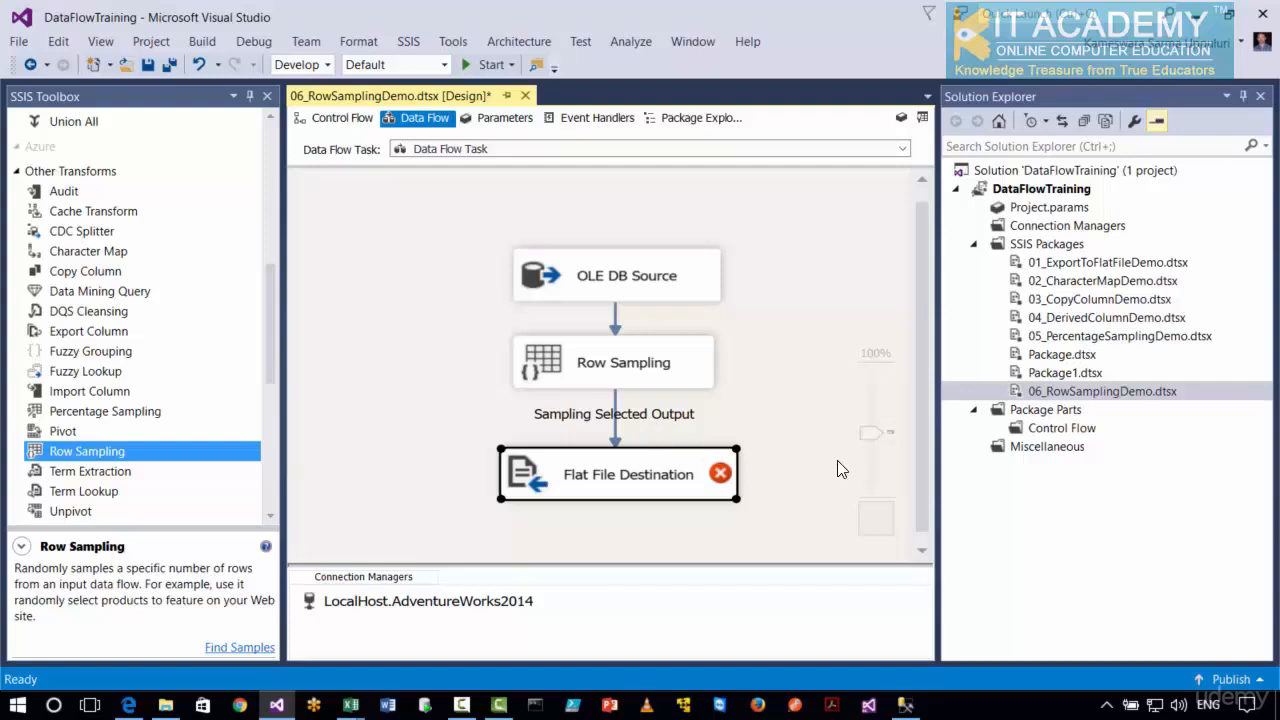
Step: Create a delimited flat file connection for the Flat File Destination that writes to the CSV file H:\Outputs\RSSOP.csv
{"action": "mouse_move", "coordinate": [726, 480]}
{"action": "double_click", "coordinate": [646, 480]}
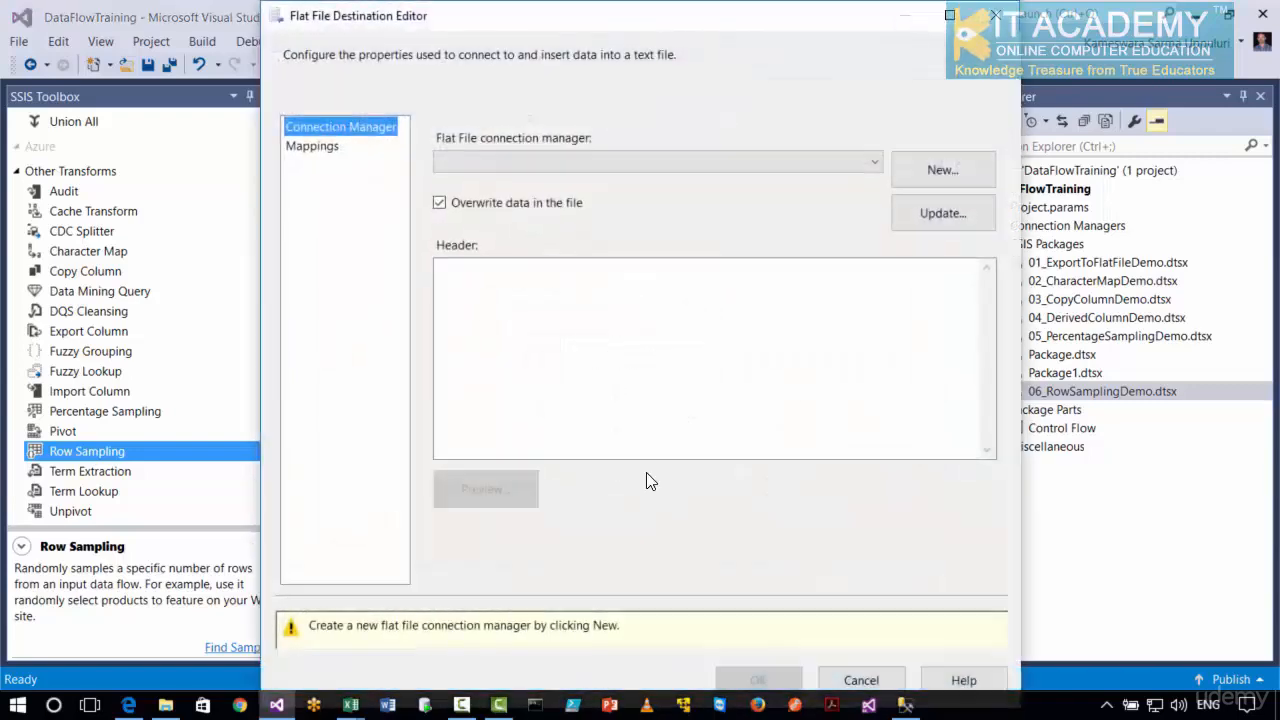
{"action": "left_click", "coordinate": [943, 170]}
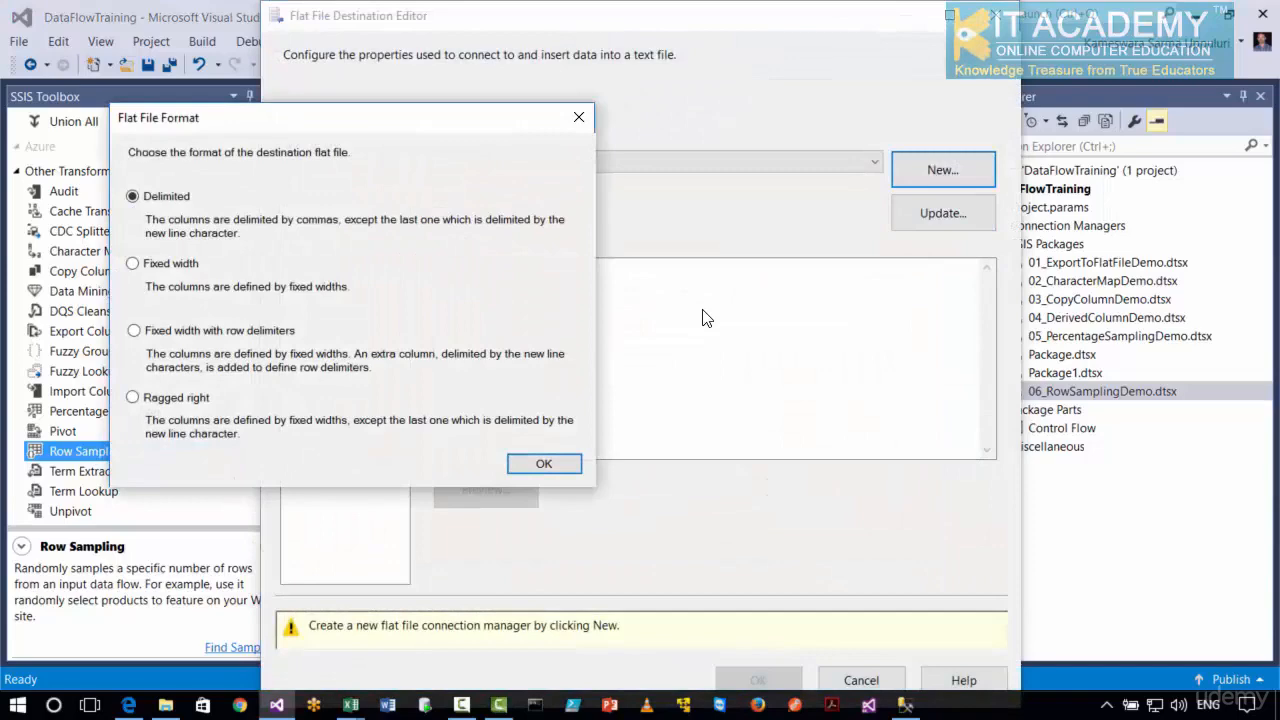
{"action": "left_click", "coordinate": [517, 467]}
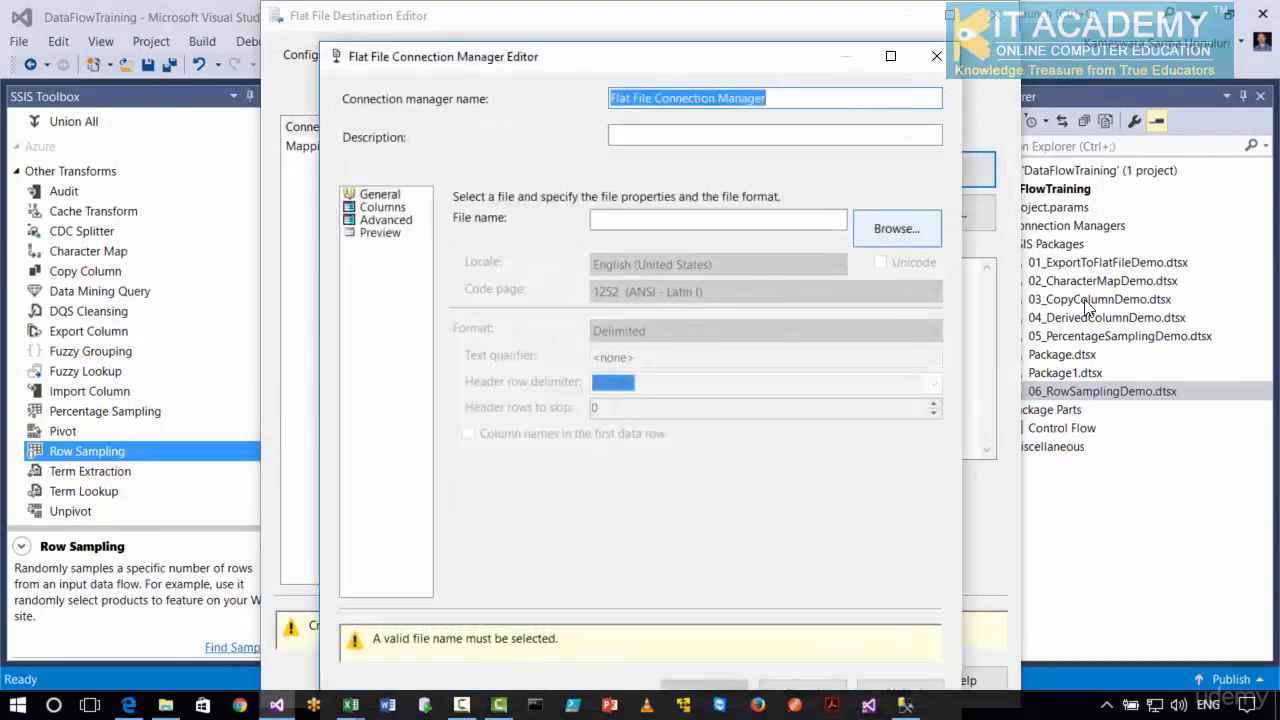
{"action": "left_click", "coordinate": [896, 228]}
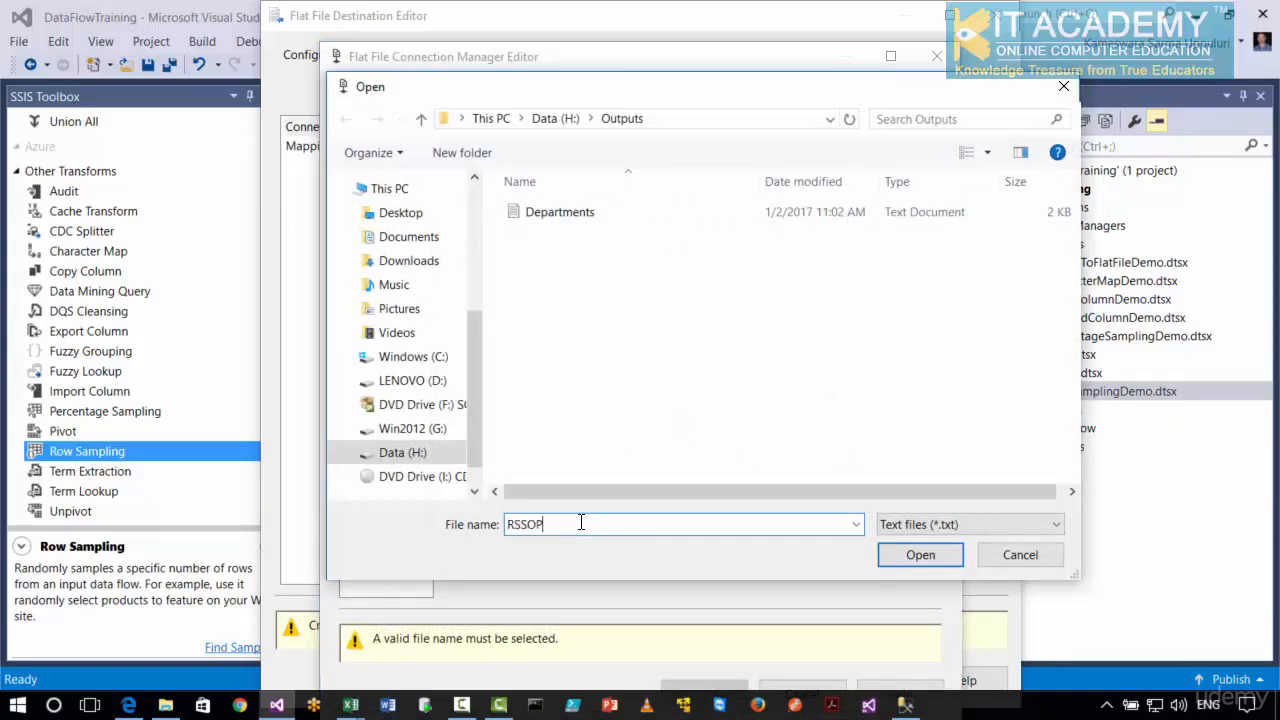
{"action": "left_click", "coordinate": [909, 524]}
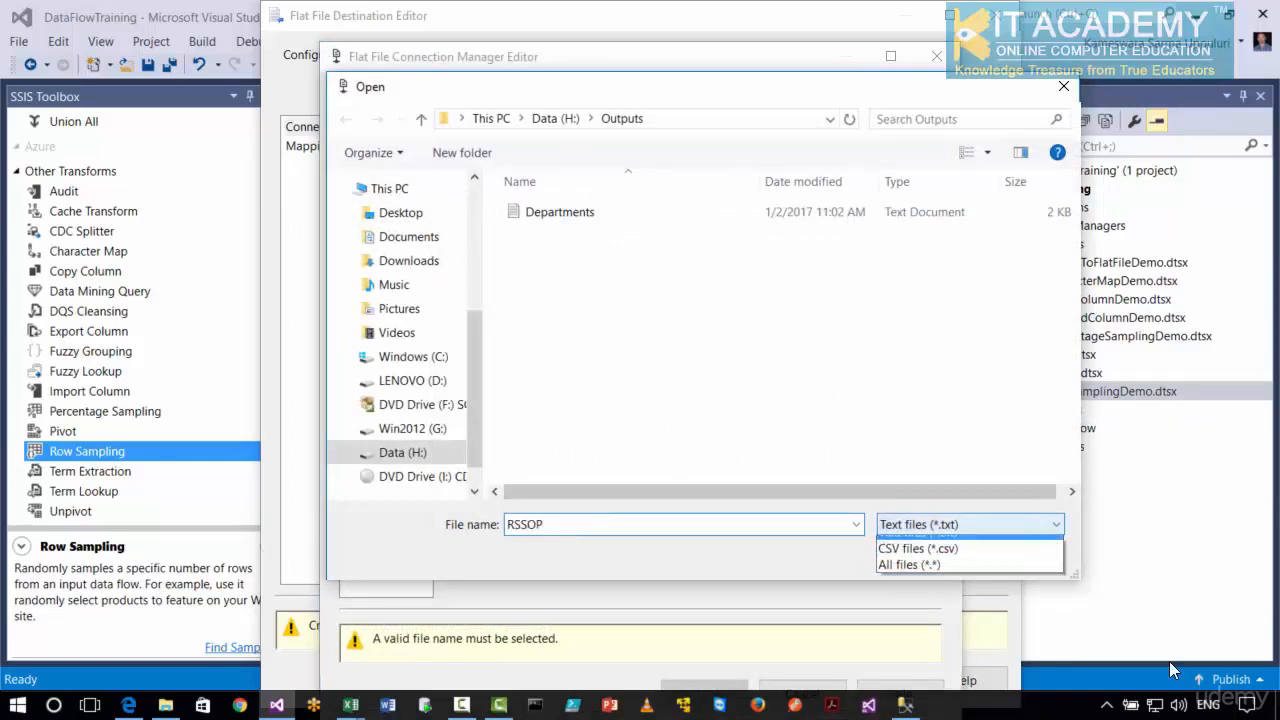
{"action": "left_click", "coordinate": [909, 559]}
{"action": "left_click", "coordinate": [913, 556]}
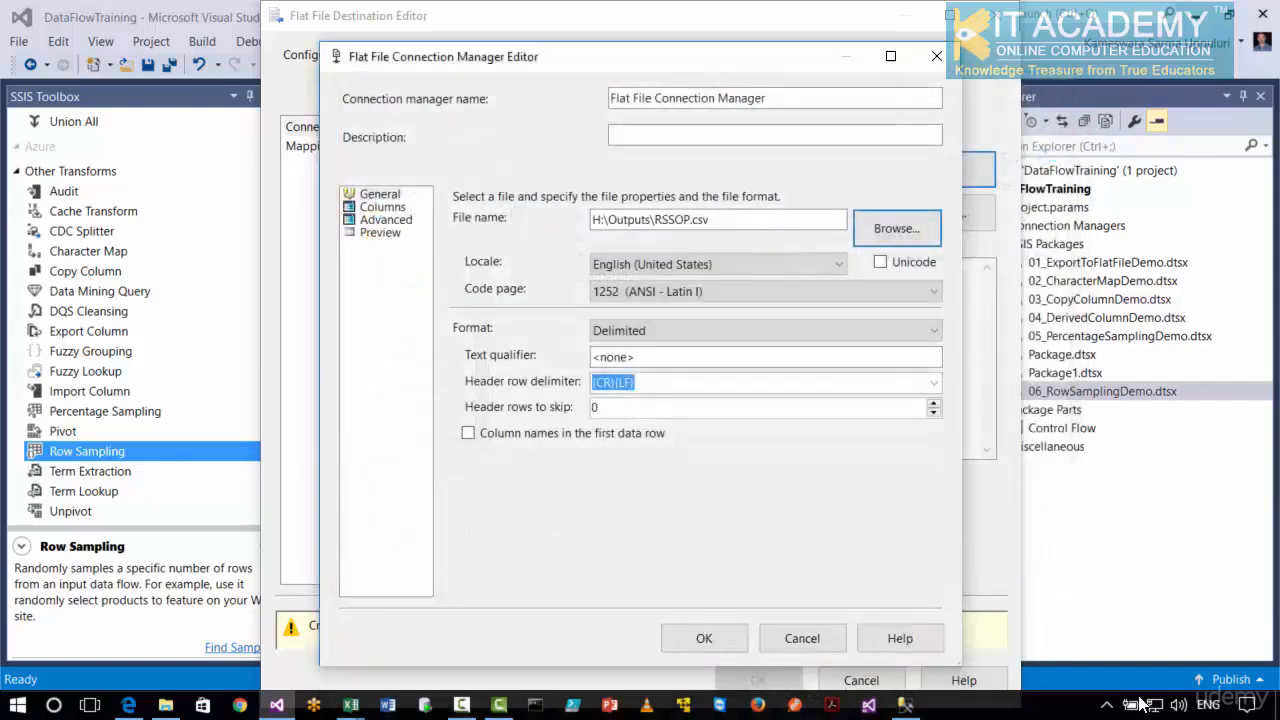
Step: Enable column names in the first data row for the flat file connection, check its column layout and accept the connection
{"action": "left_click", "coordinate": [530, 445]}
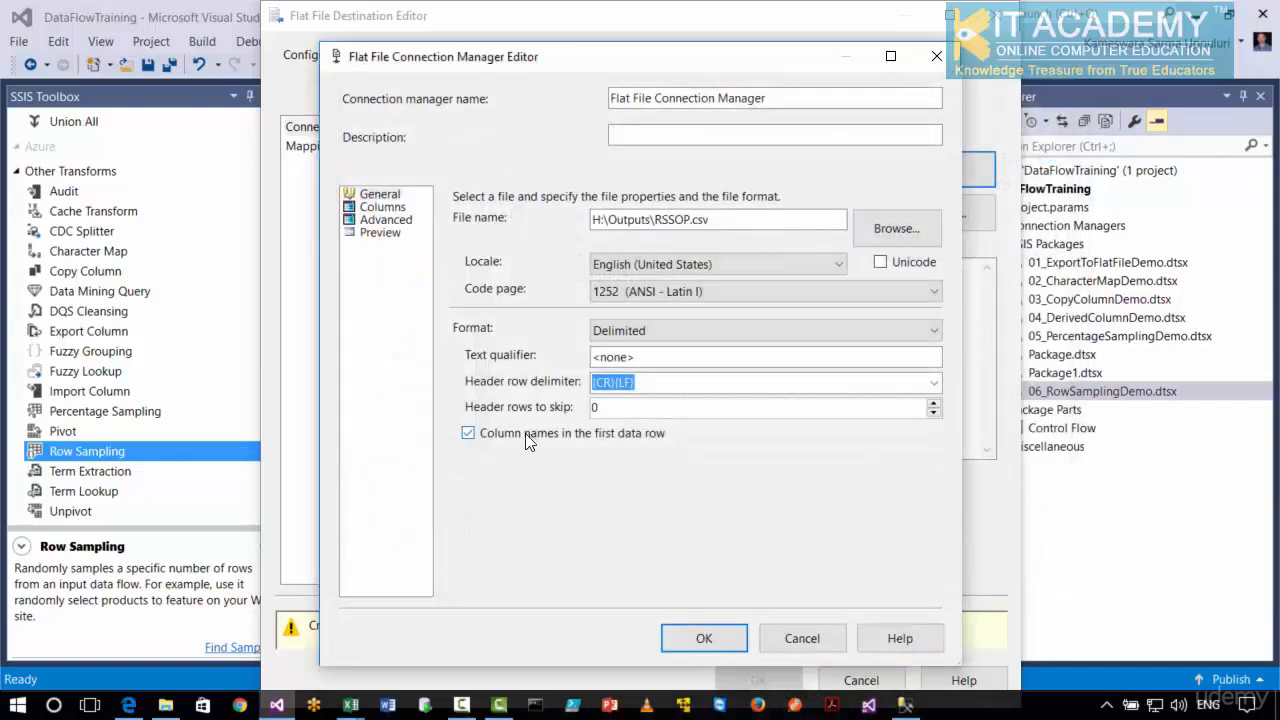
{"action": "left_click", "coordinate": [398, 208]}
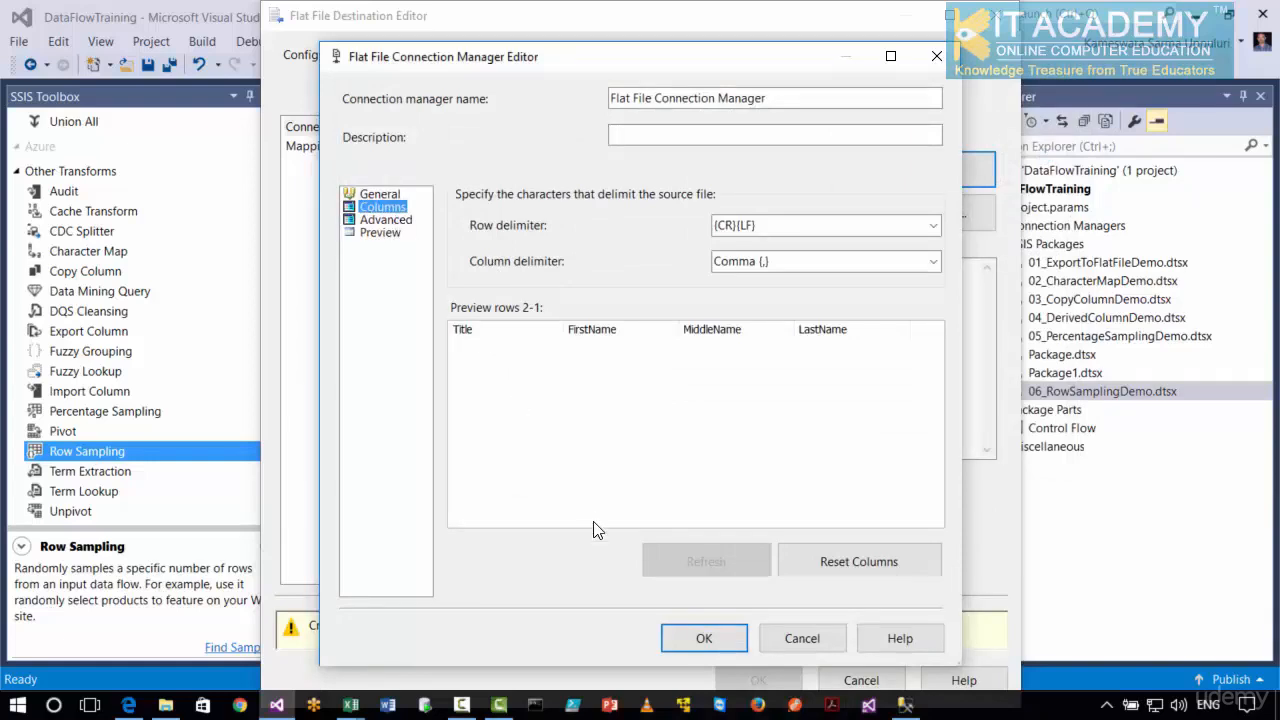
{"action": "left_click", "coordinate": [688, 641]}
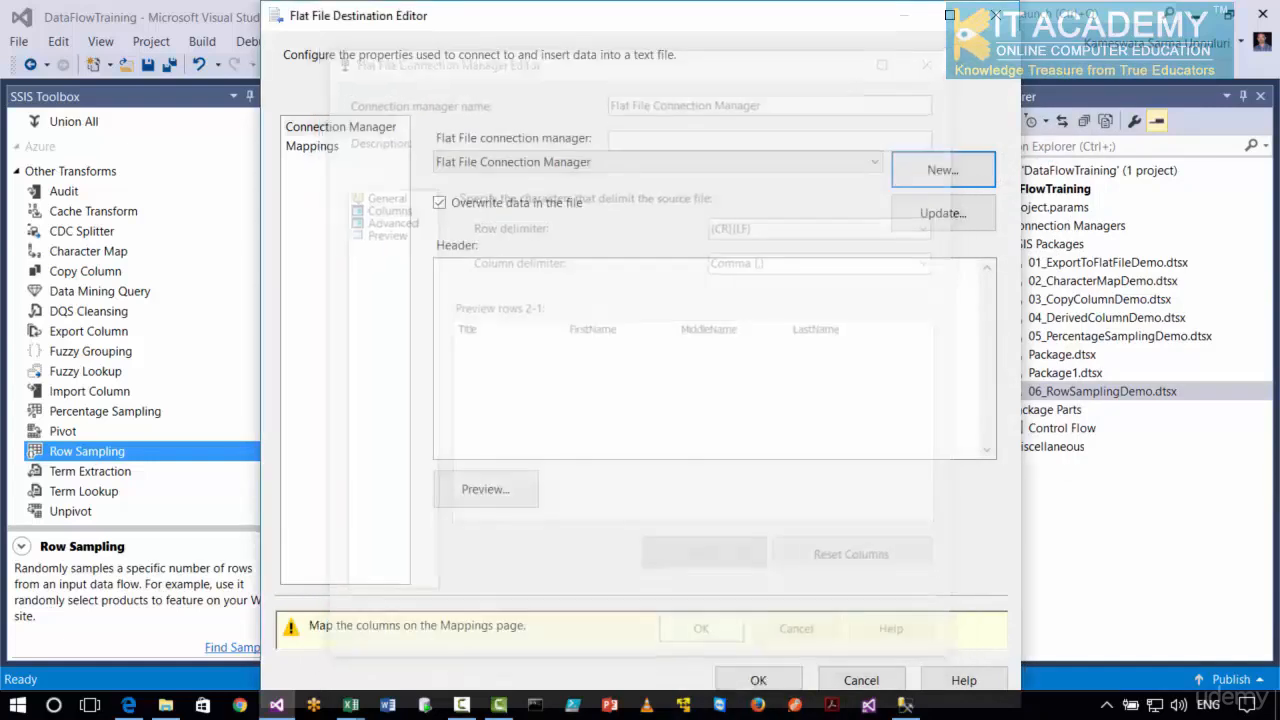
Step: Map the Title, FirstName, MiddleName and LastName columns to the matching flat file columns and save the package
{"action": "left_click", "coordinate": [312, 146]}
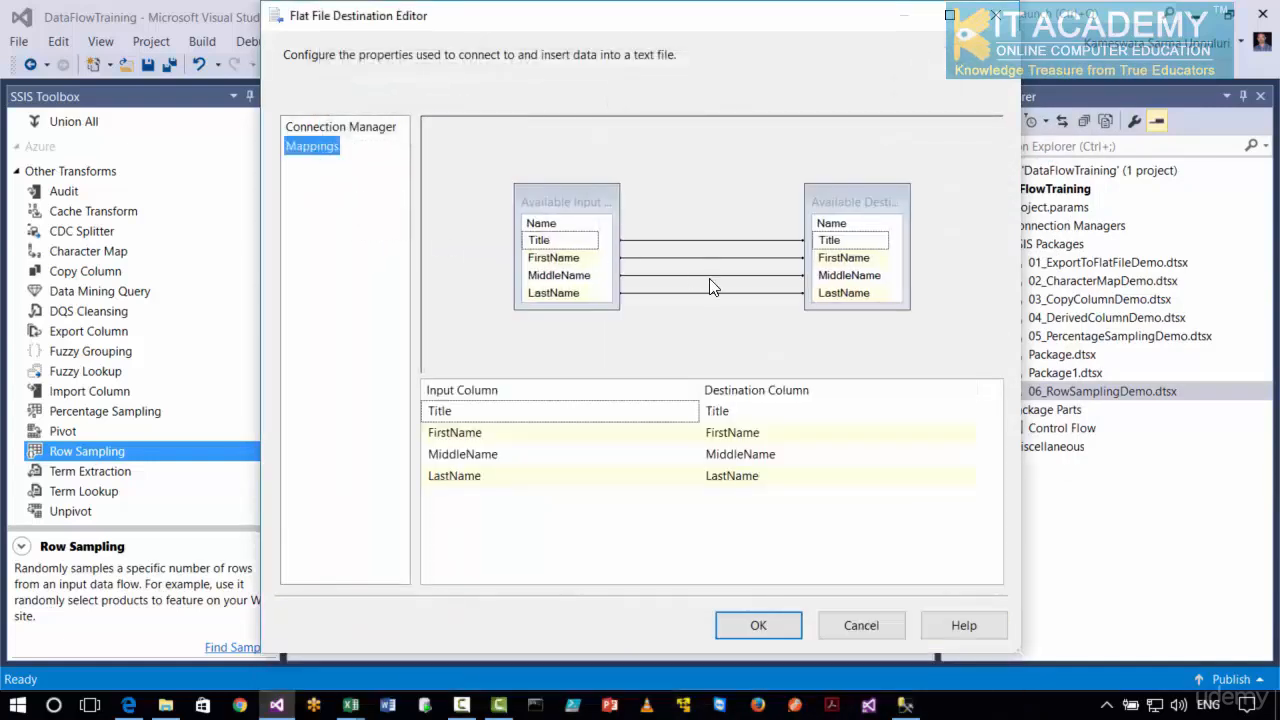
{"action": "left_click", "coordinate": [753, 630]}
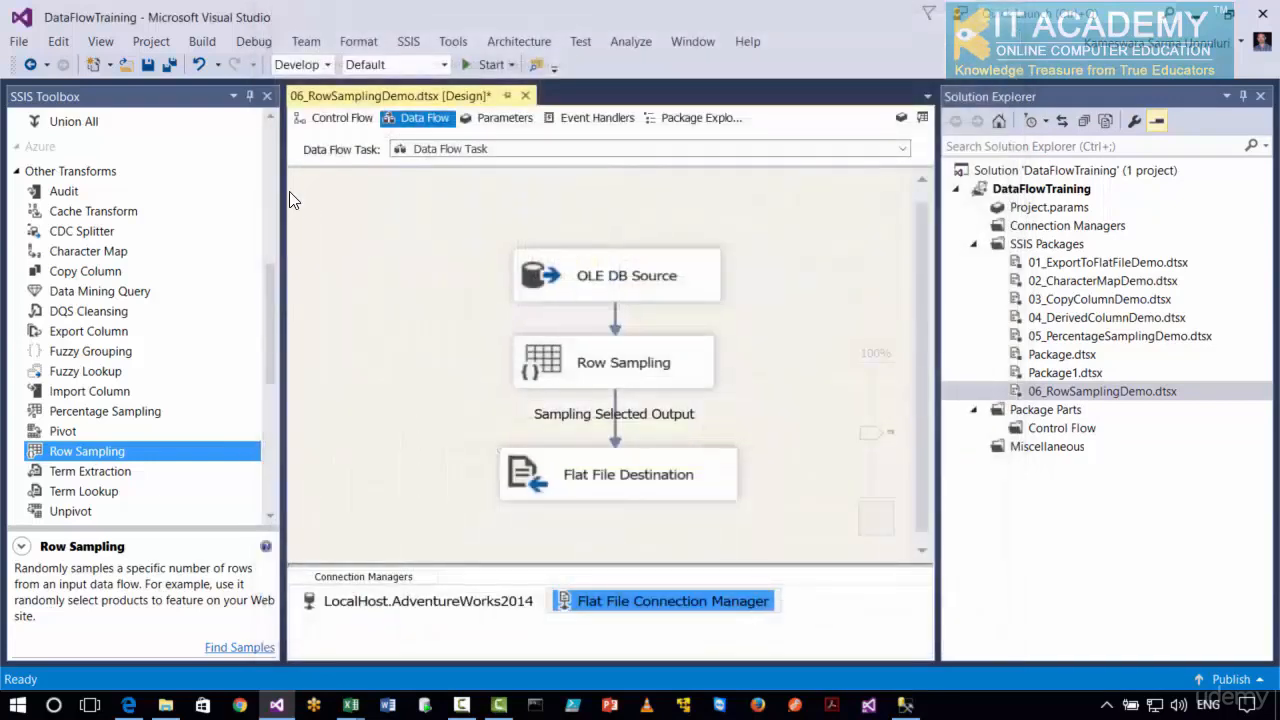
{"action": "left_click", "coordinate": [148, 65]}
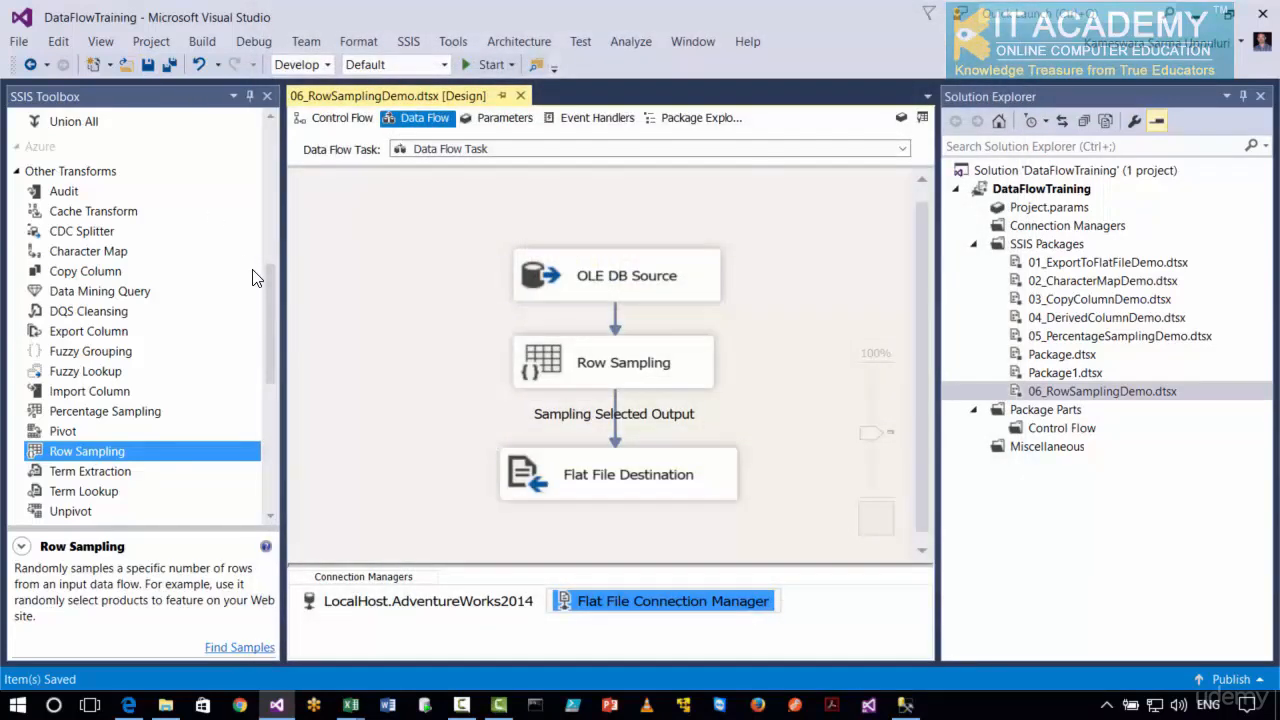
Step: Review the Row Sampling transformation's settings, and run the package until it completes before ending the debugging session
{"action": "double_click", "coordinate": [600, 375]}
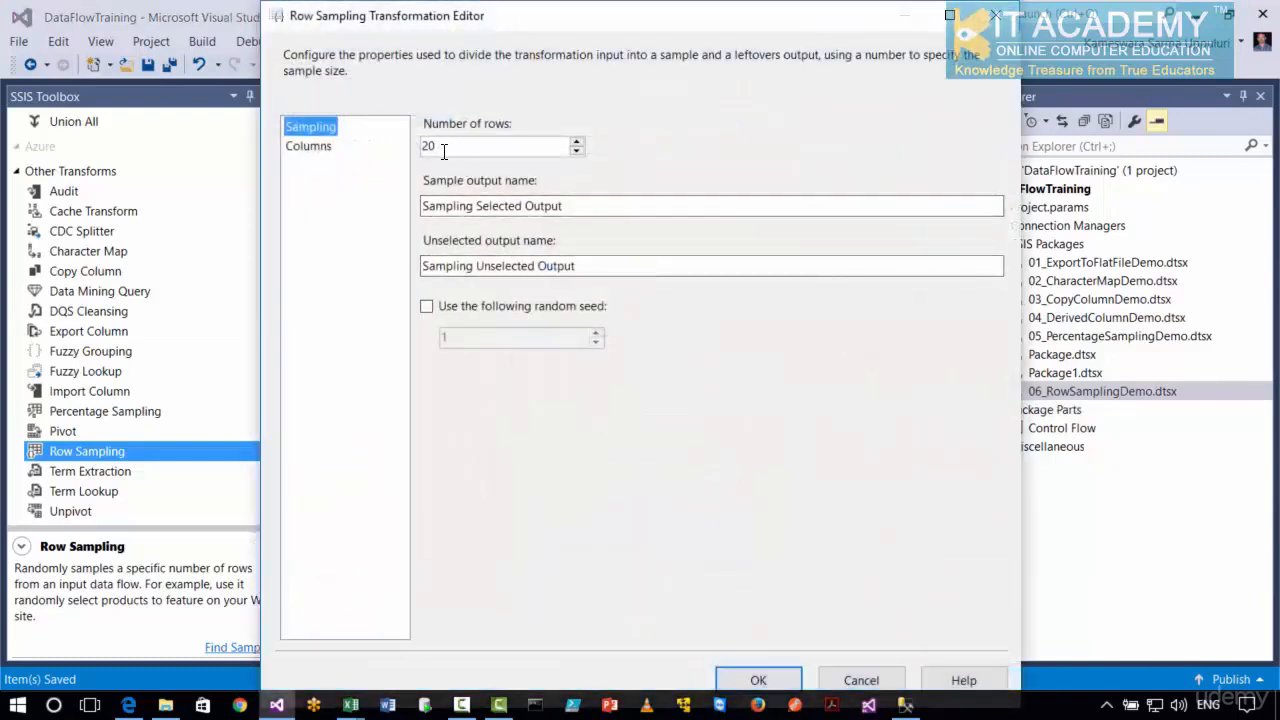
{"action": "left_click", "coordinate": [750, 680]}
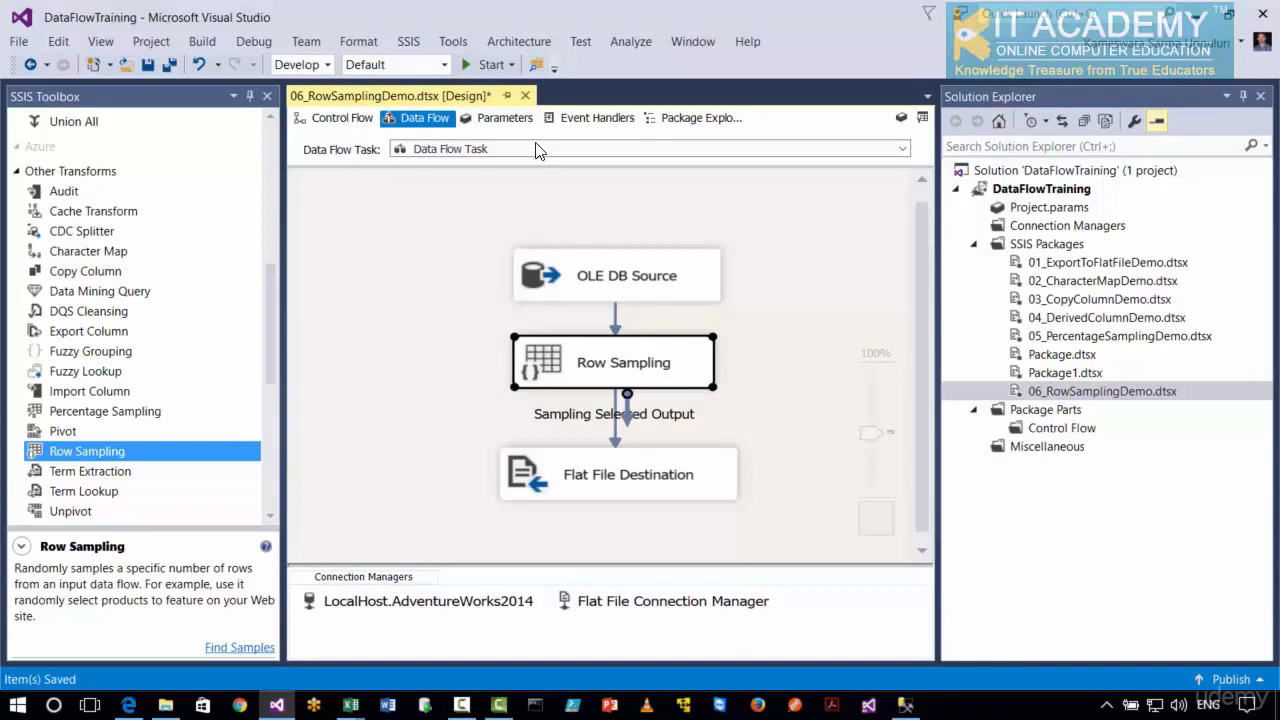
{"action": "left_click", "coordinate": [488, 64]}
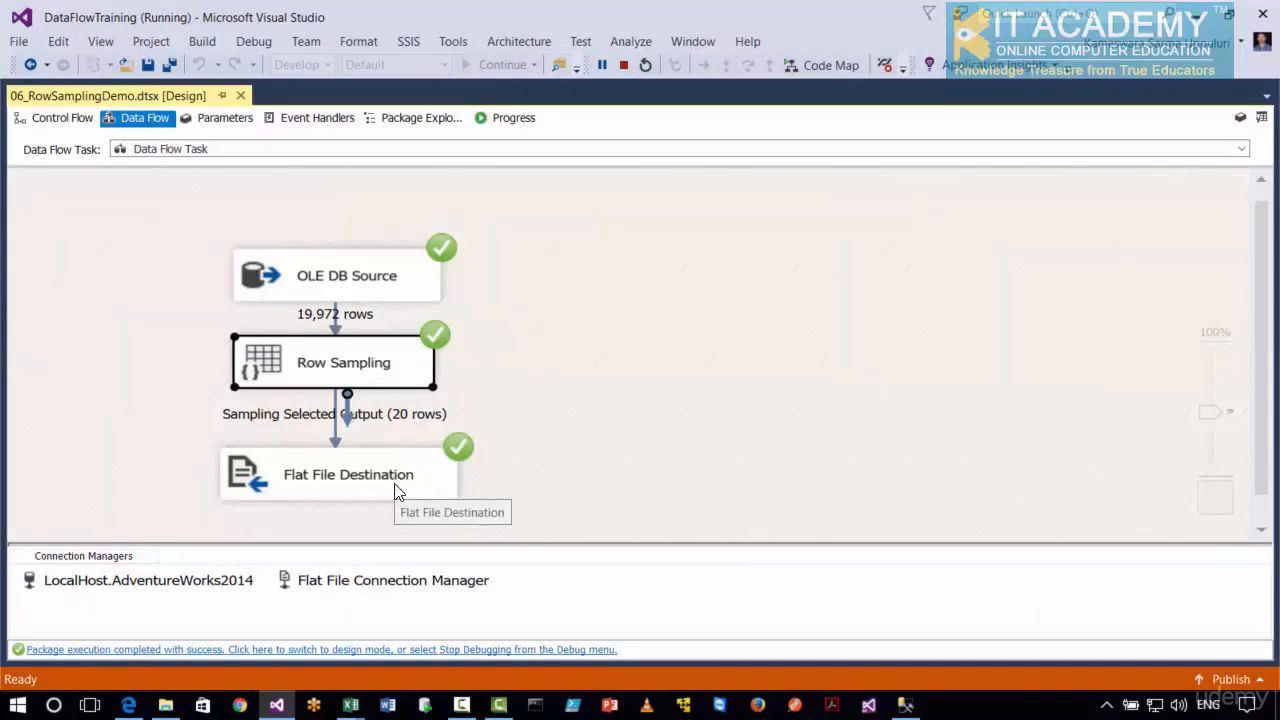
{"action": "left_click", "coordinate": [620, 66]}
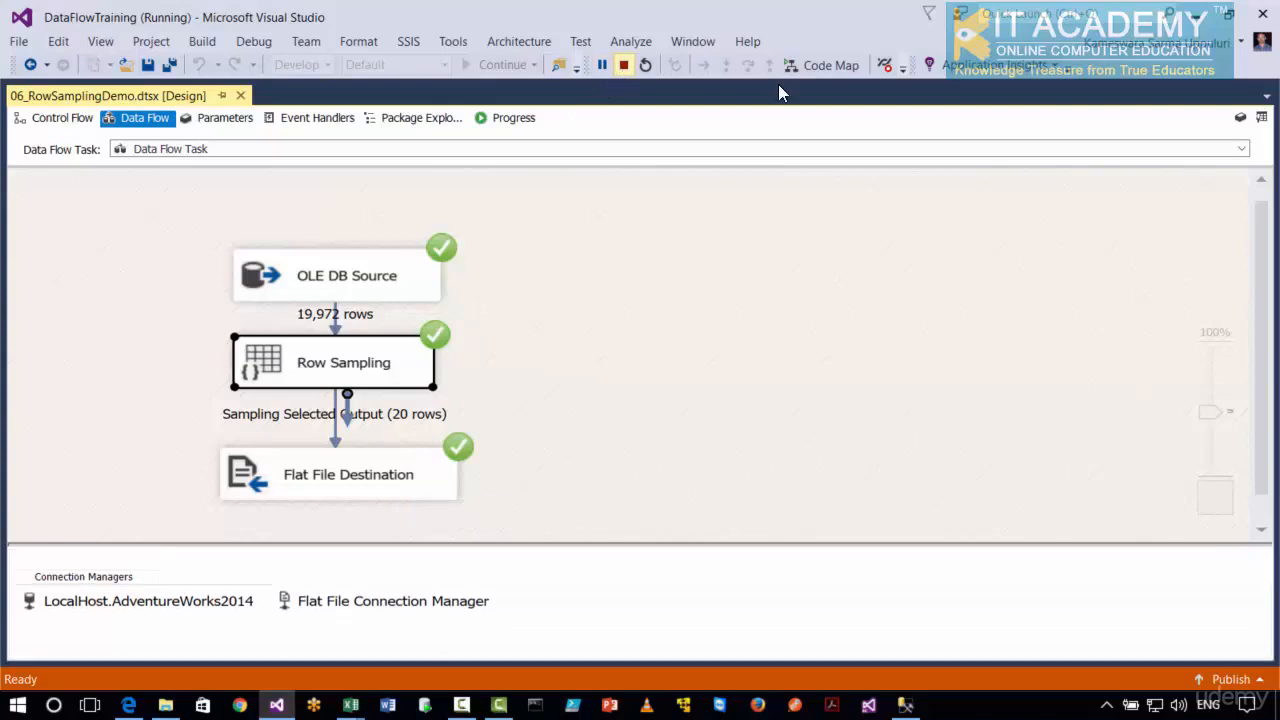
Step: Open RSSOP from the H:\Outputs folder in Excel to check the sampled rows, close it and return to Visual Studio
{"action": "left_click", "coordinate": [175, 710]}
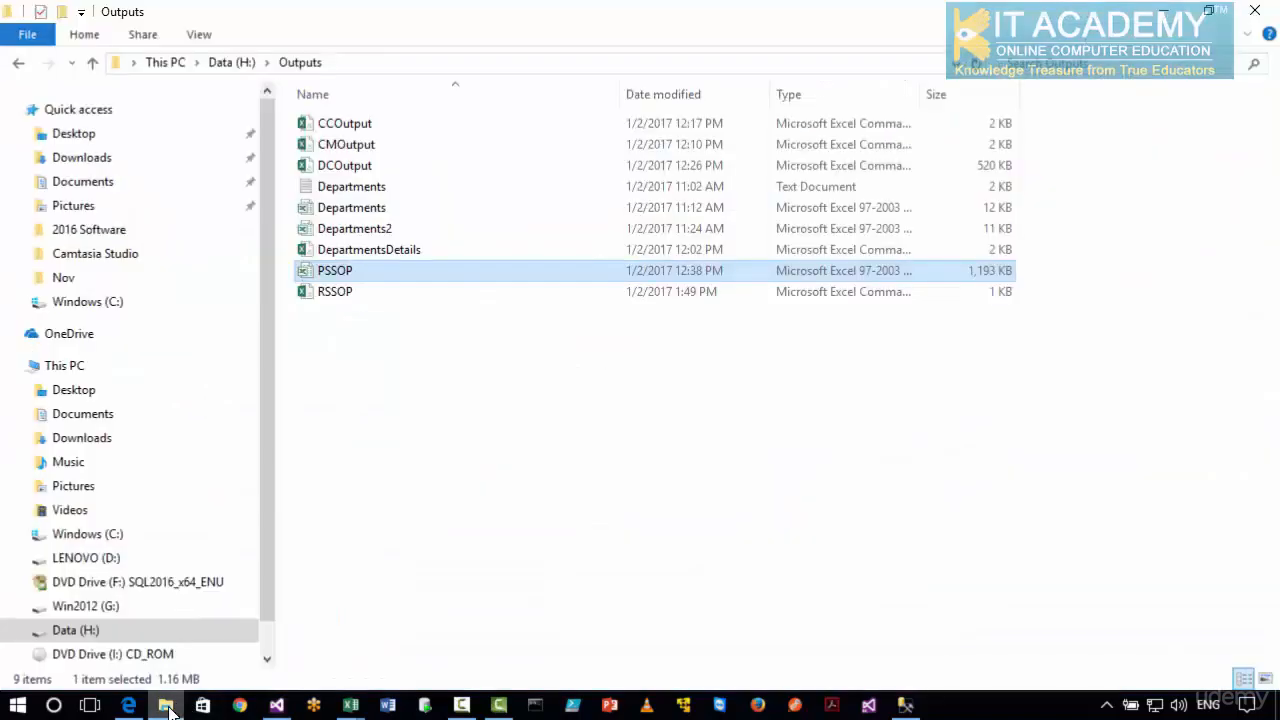
{"action": "double_click", "coordinate": [340, 292]}
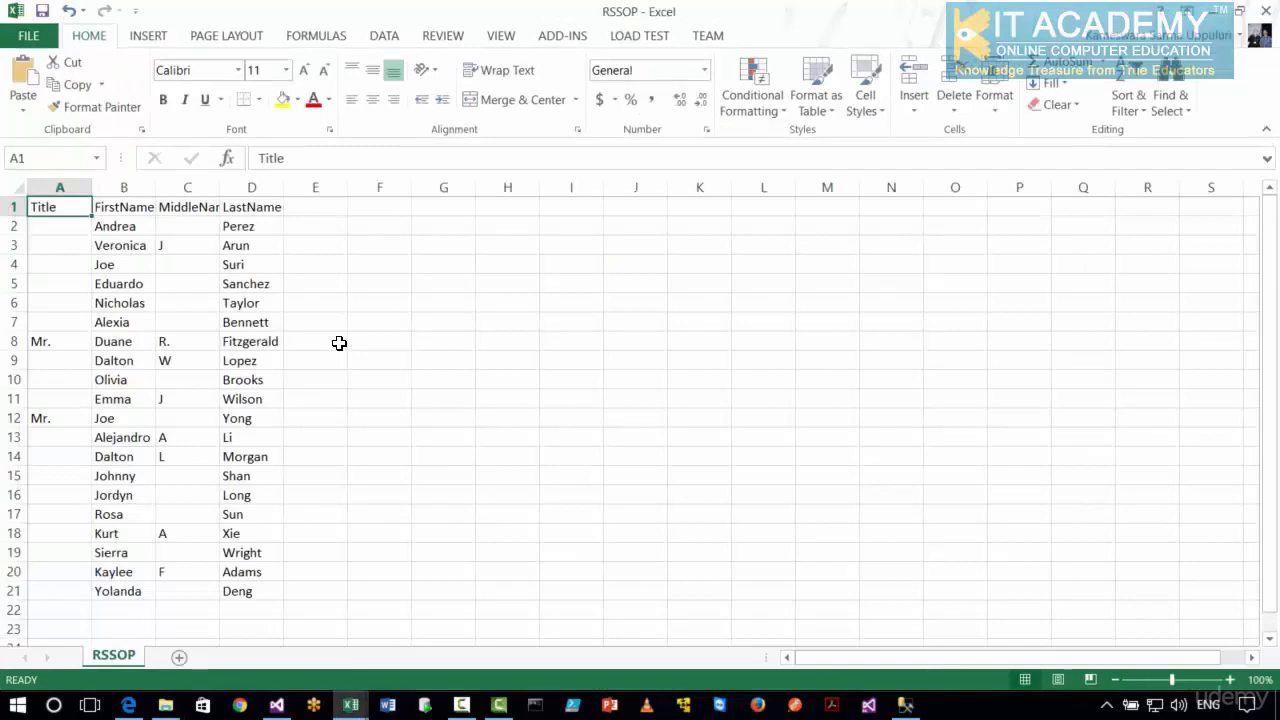
{"action": "left_click", "coordinate": [1267, 22]}
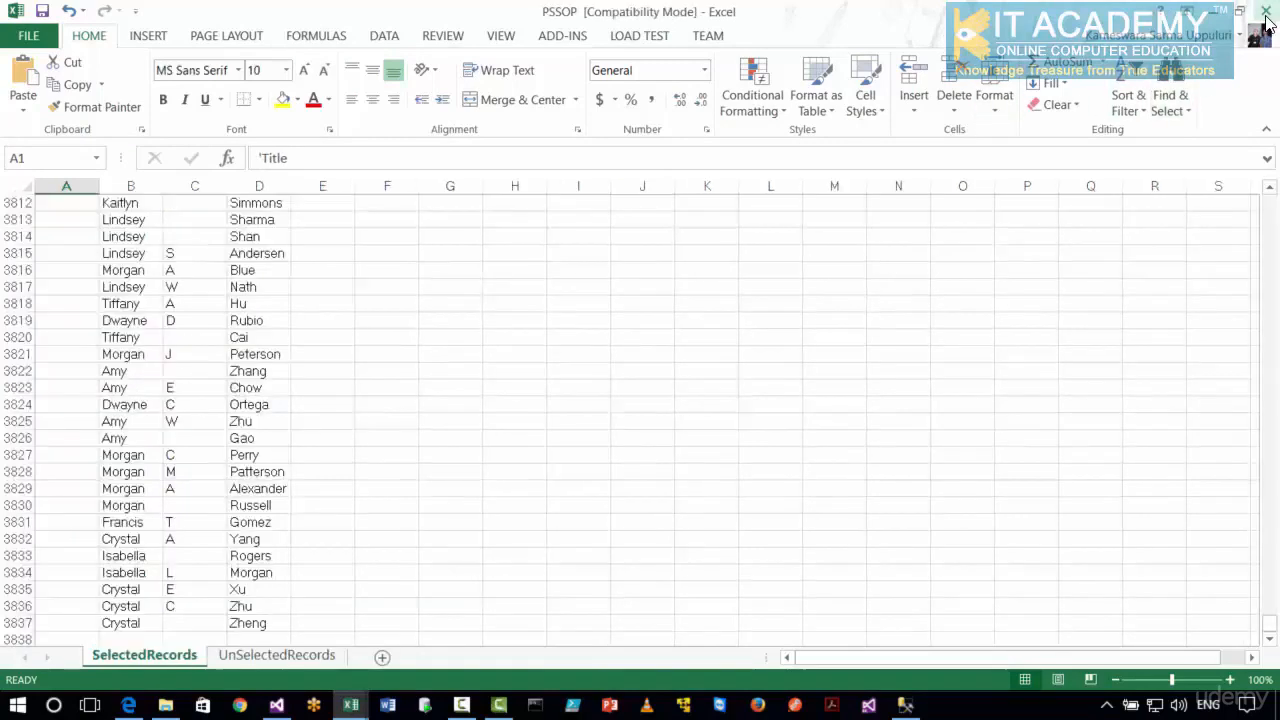
{"action": "left_click", "coordinate": [277, 704]}
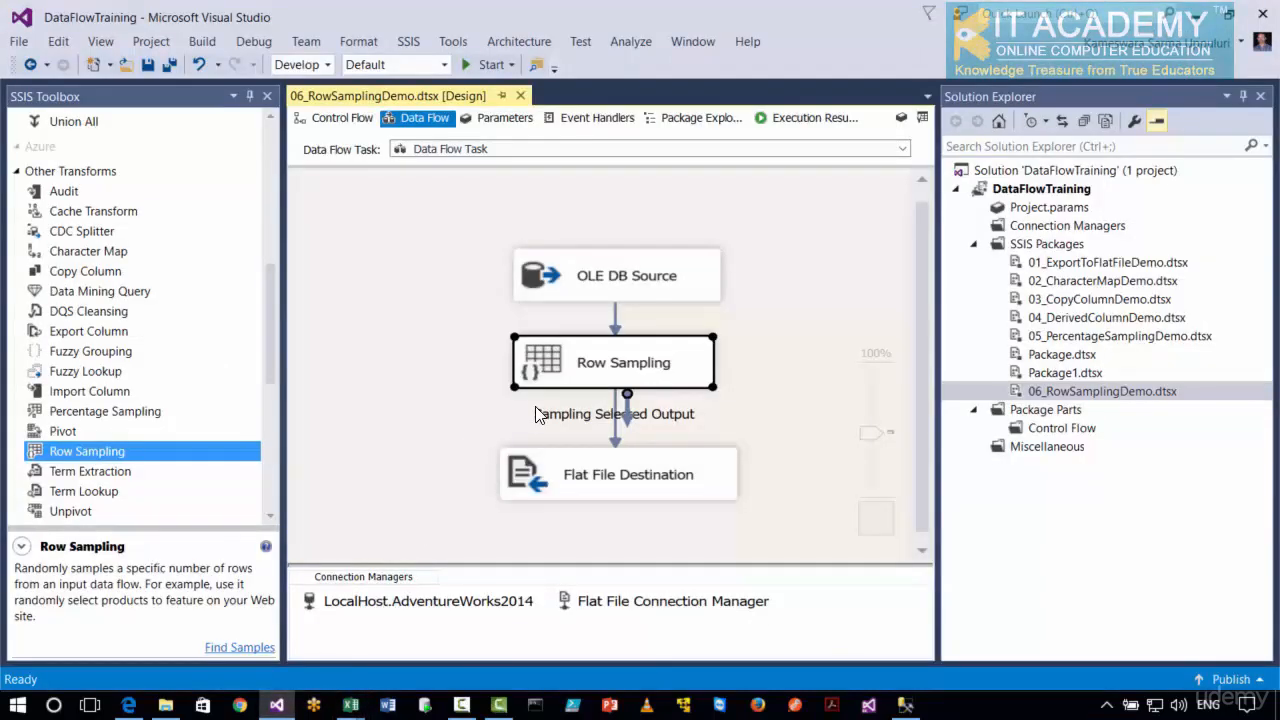